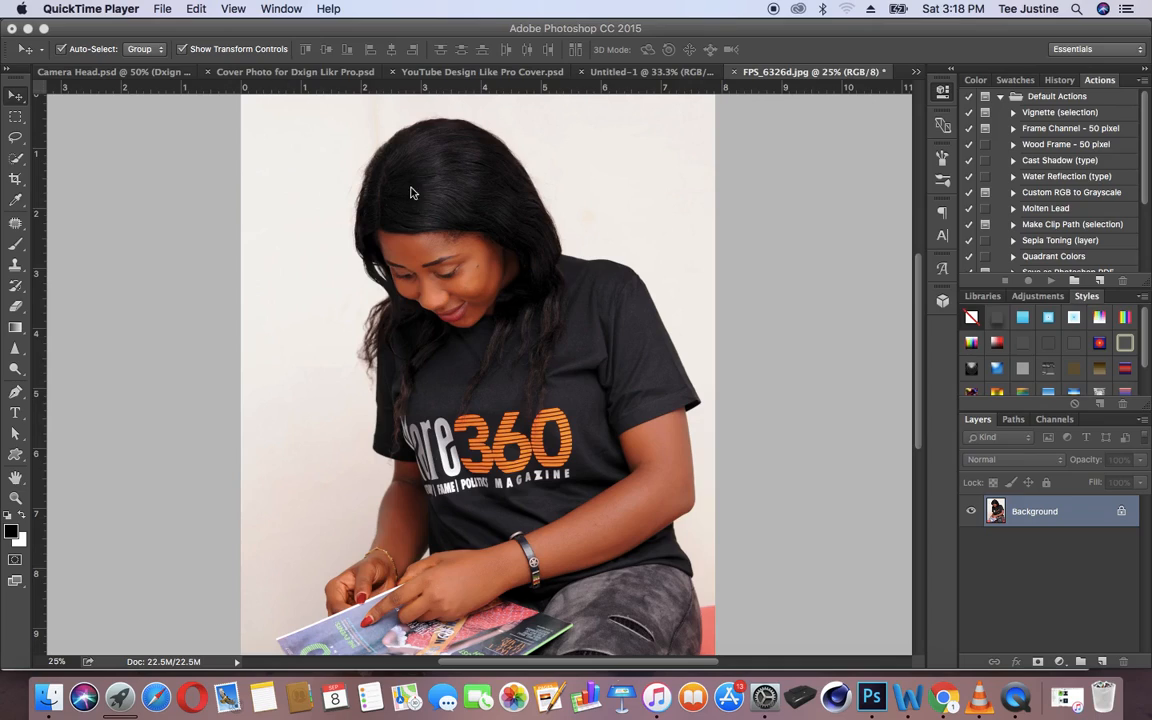
Apply a Black & White adjustment with the Default preset to the photo, and undo it.
click(425, 212)
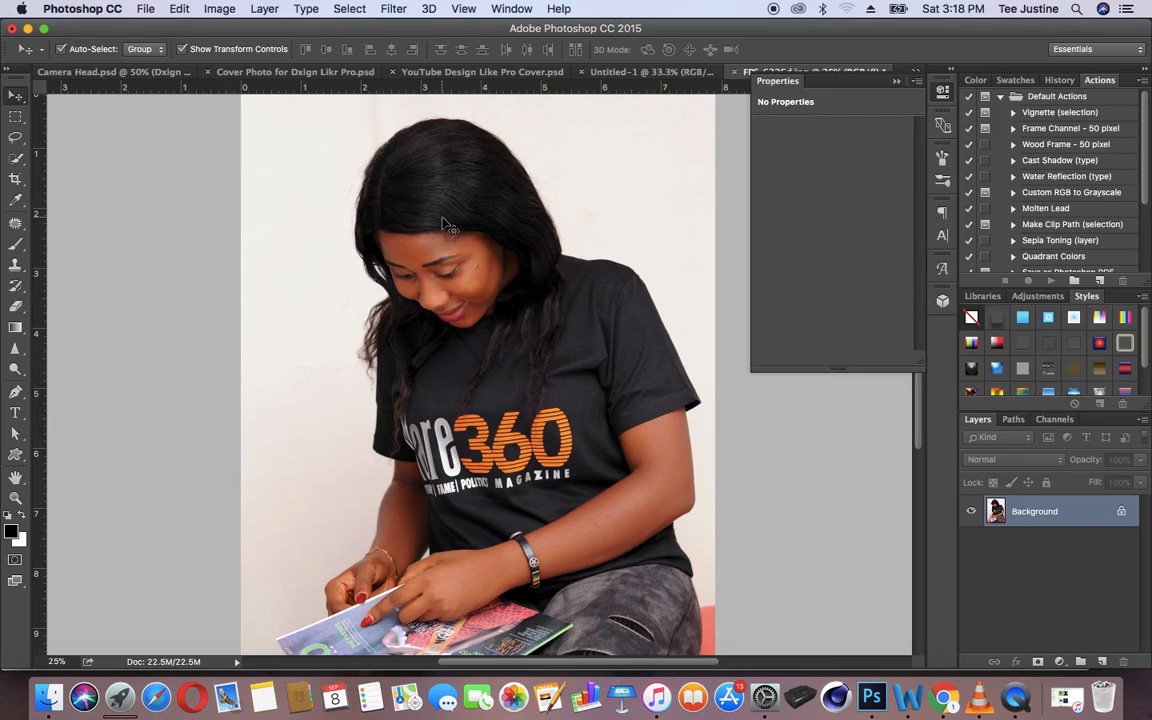
click(896, 82)
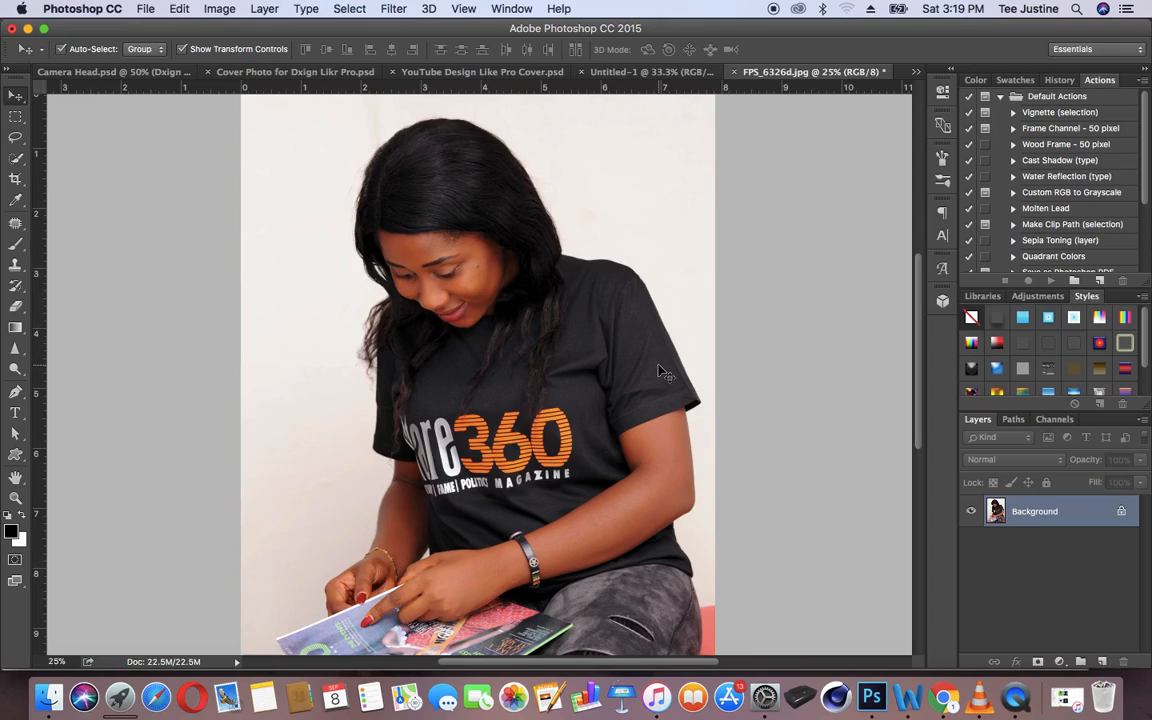
click(221, 10)
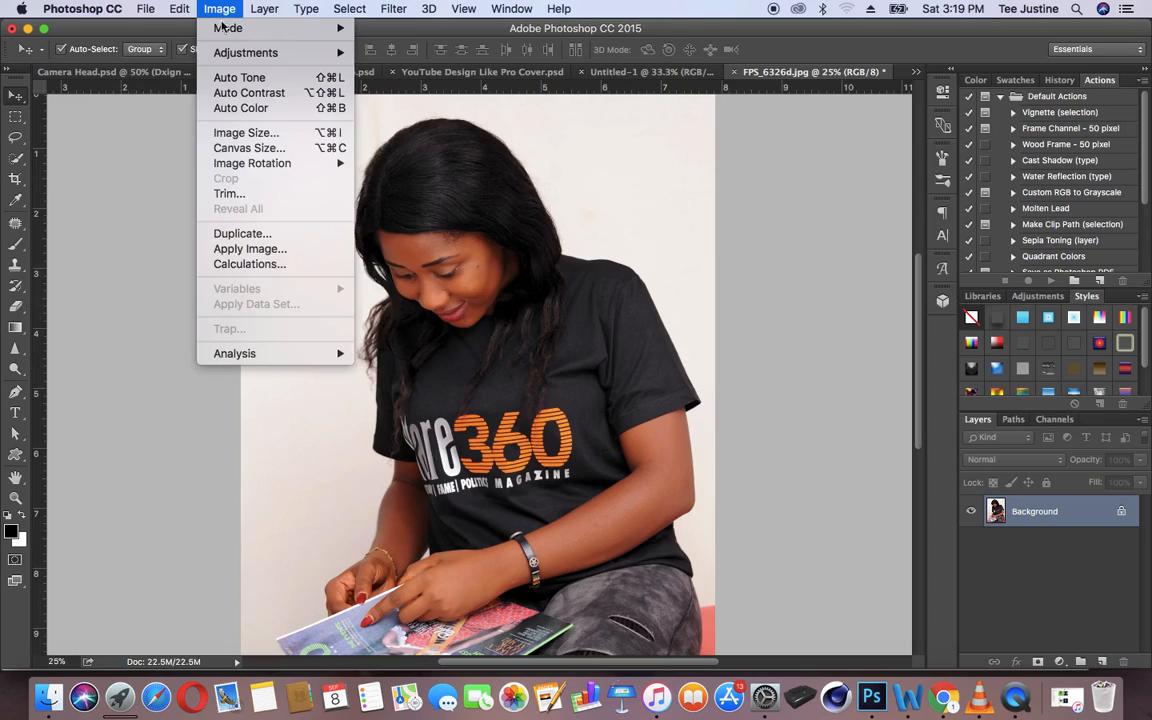
mouse_move(232, 57)
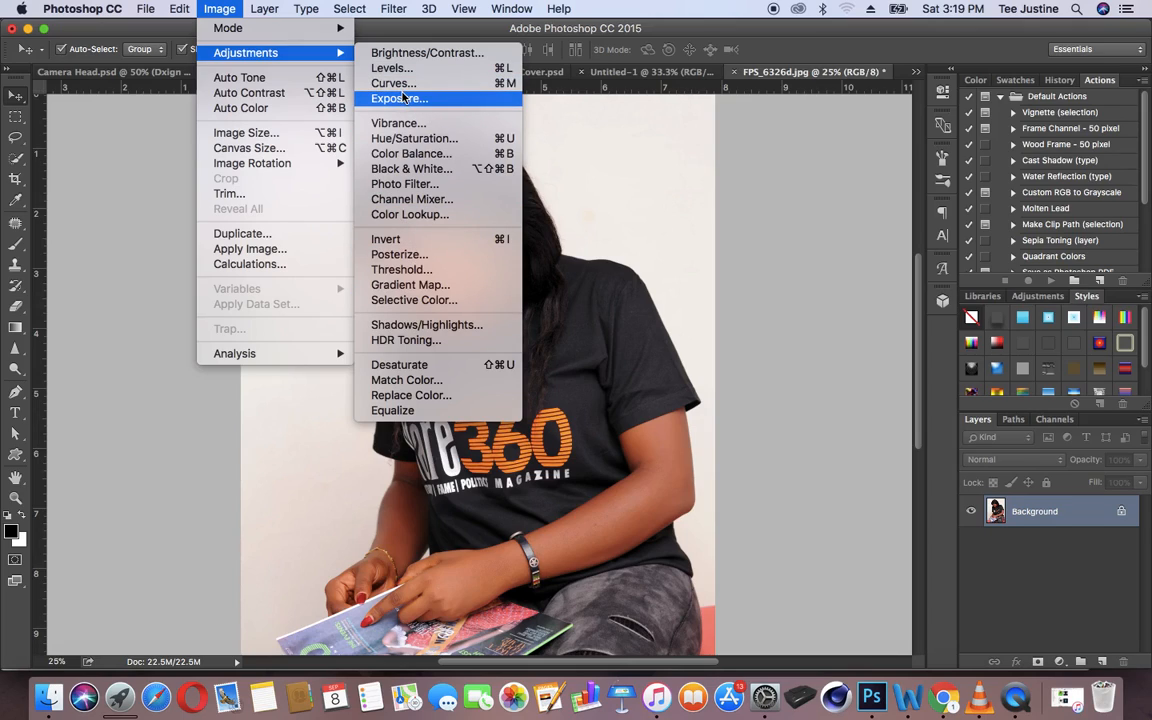
click(421, 170)
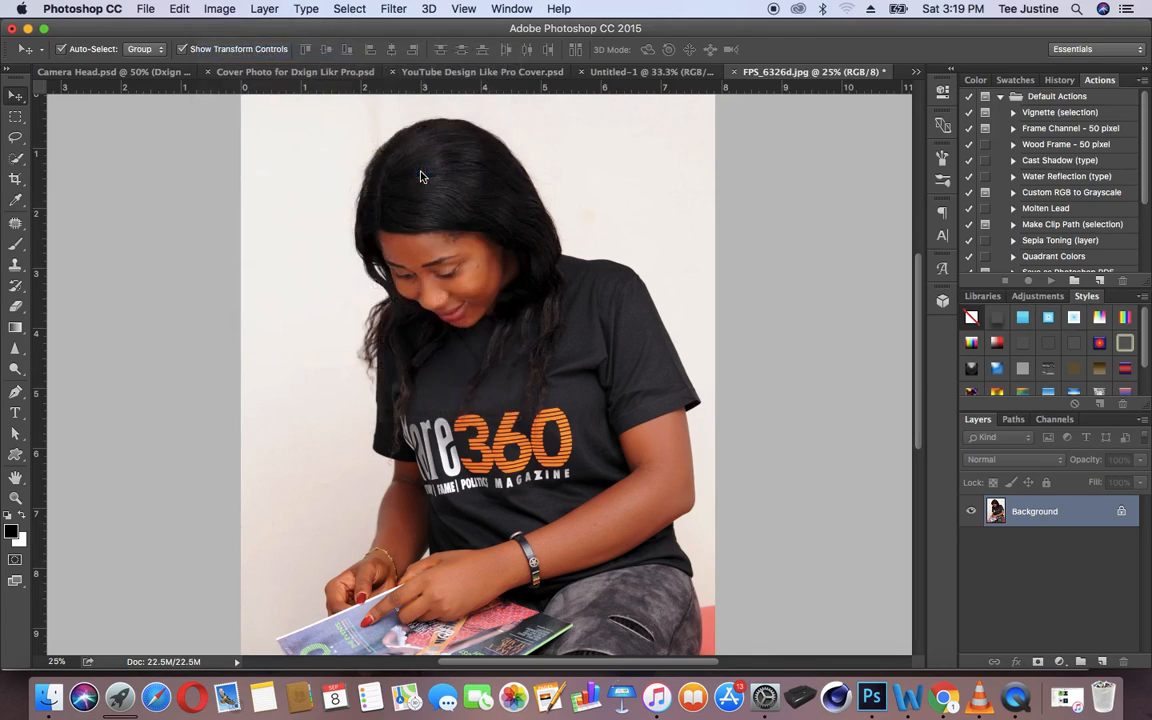
drag(488, 42, 627, 46)
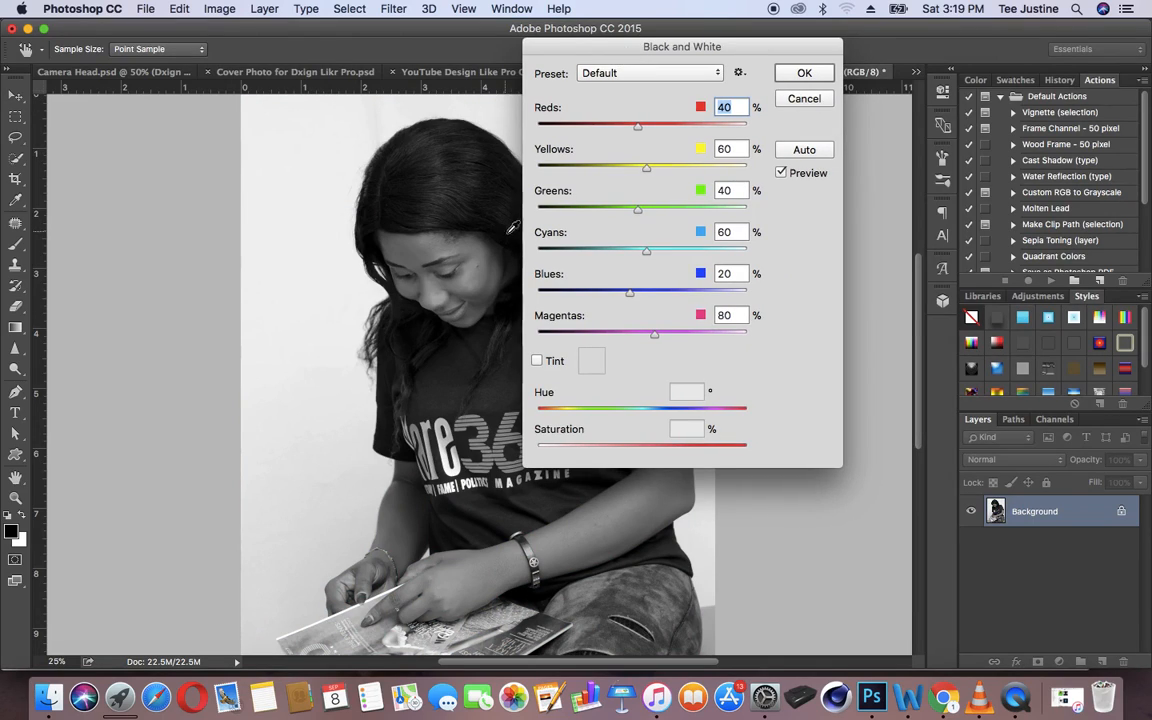
click(800, 76)
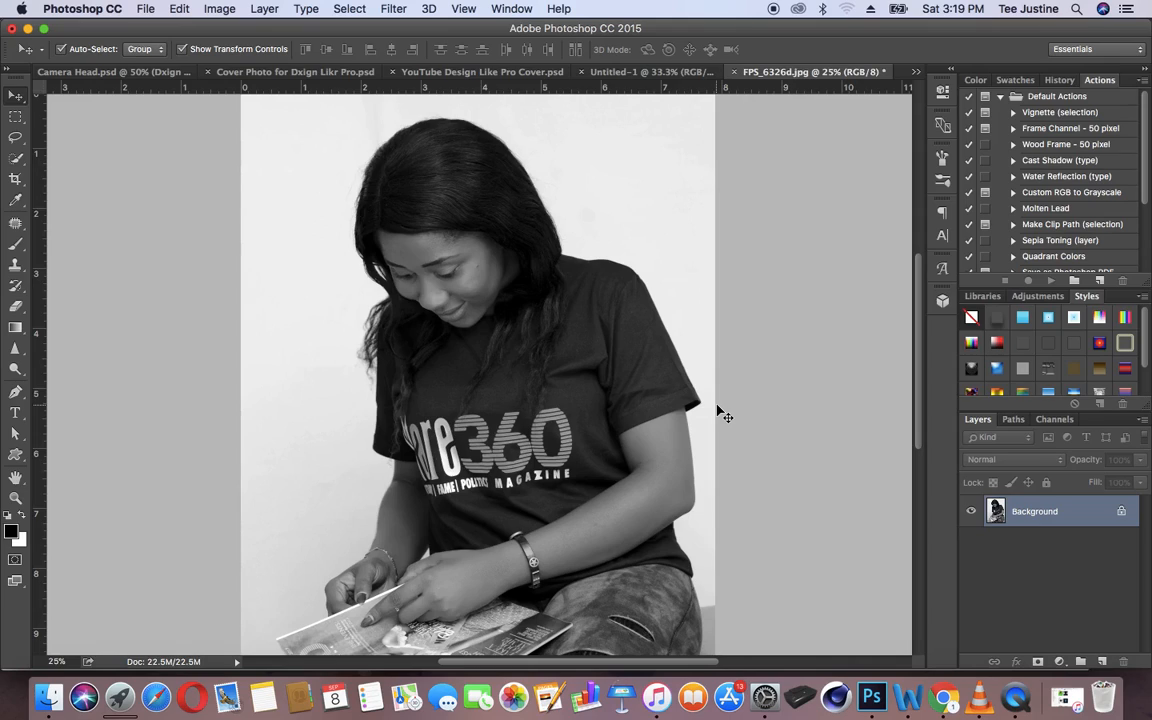
key(super+z)
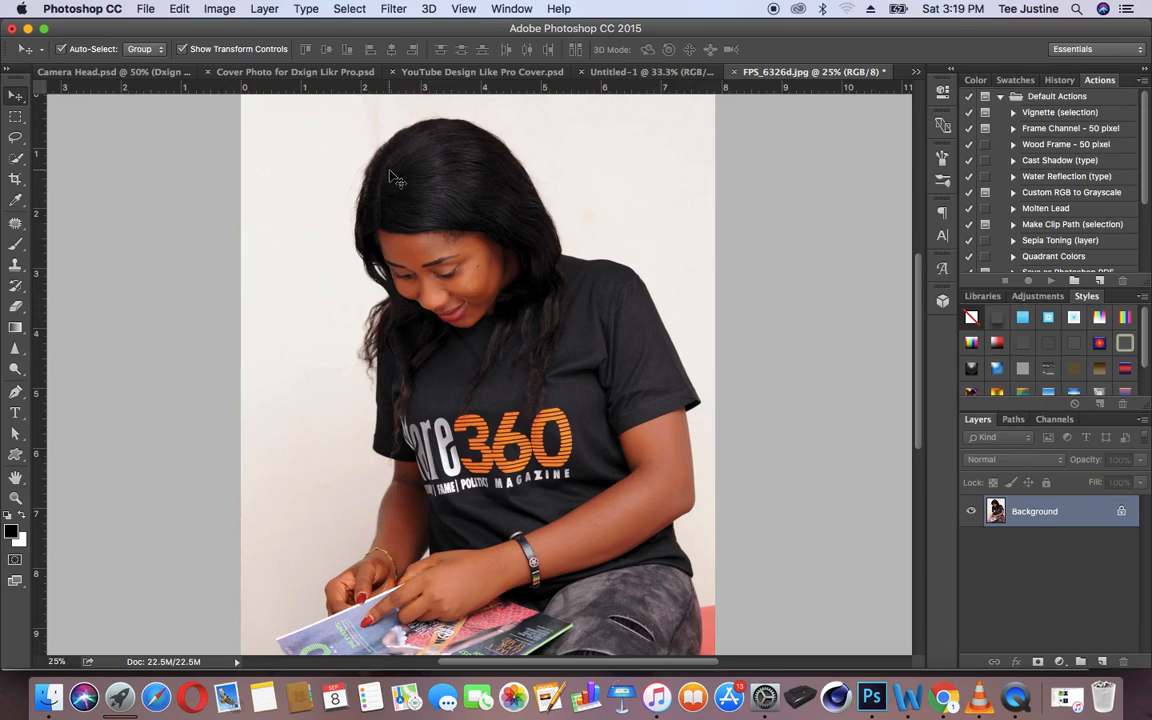
click(264, 10)
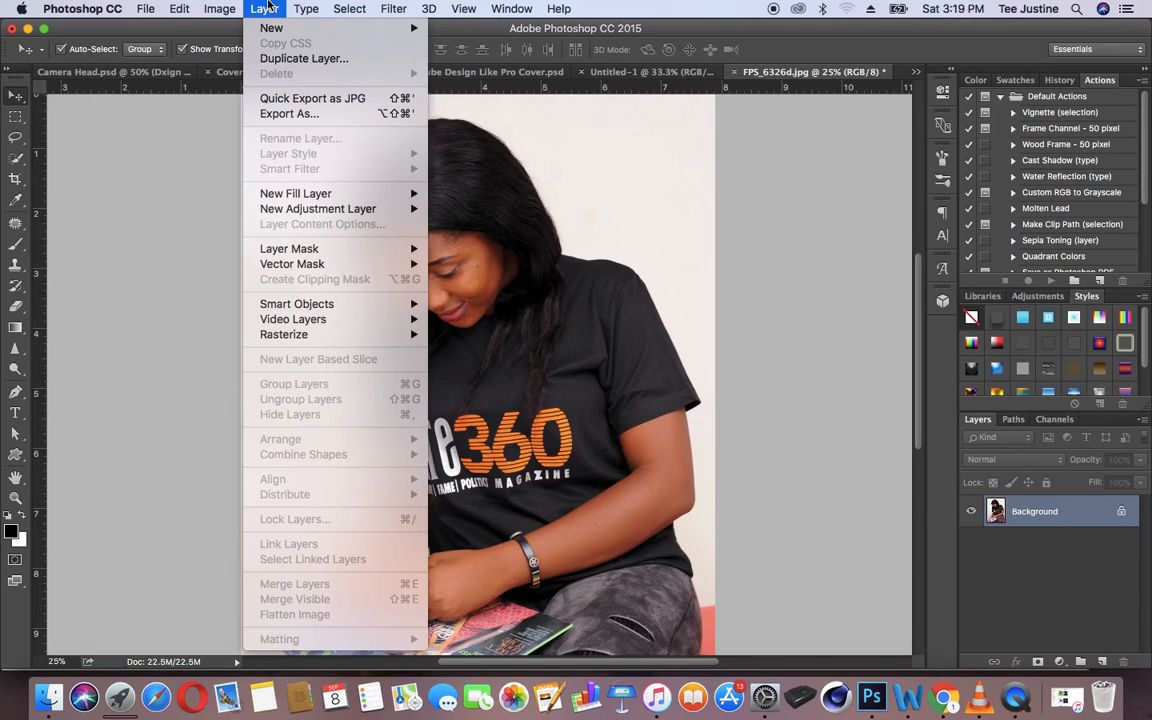
mouse_move(305, 200)
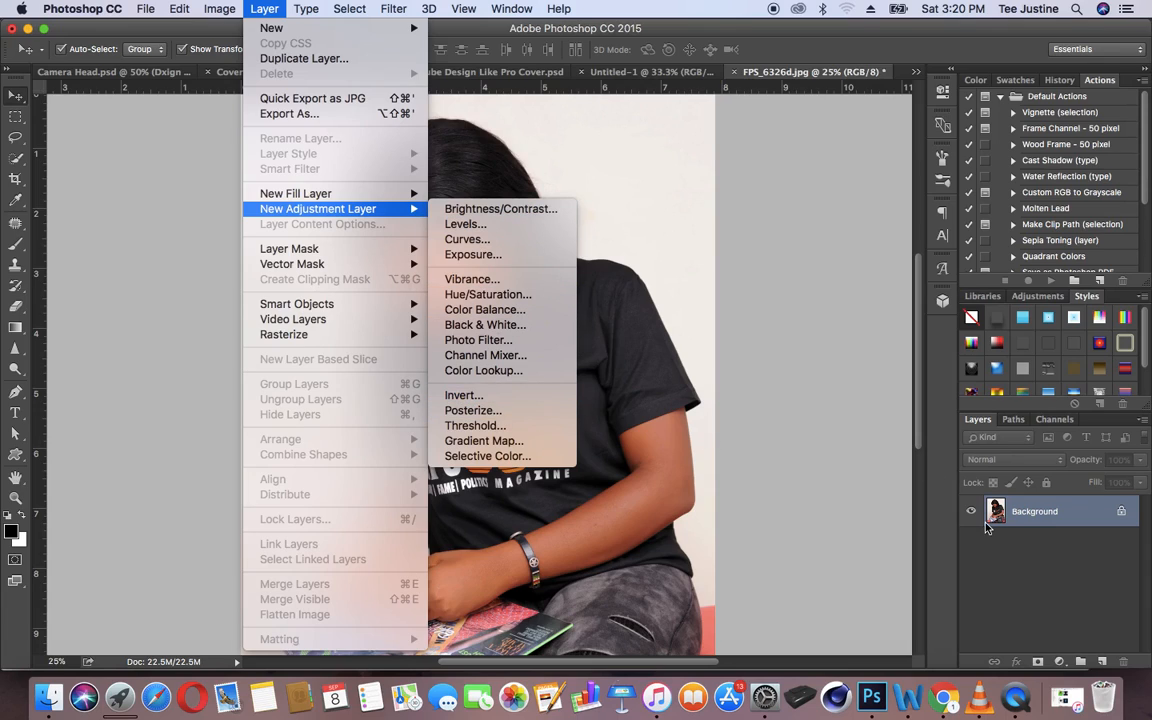
click(933, 500)
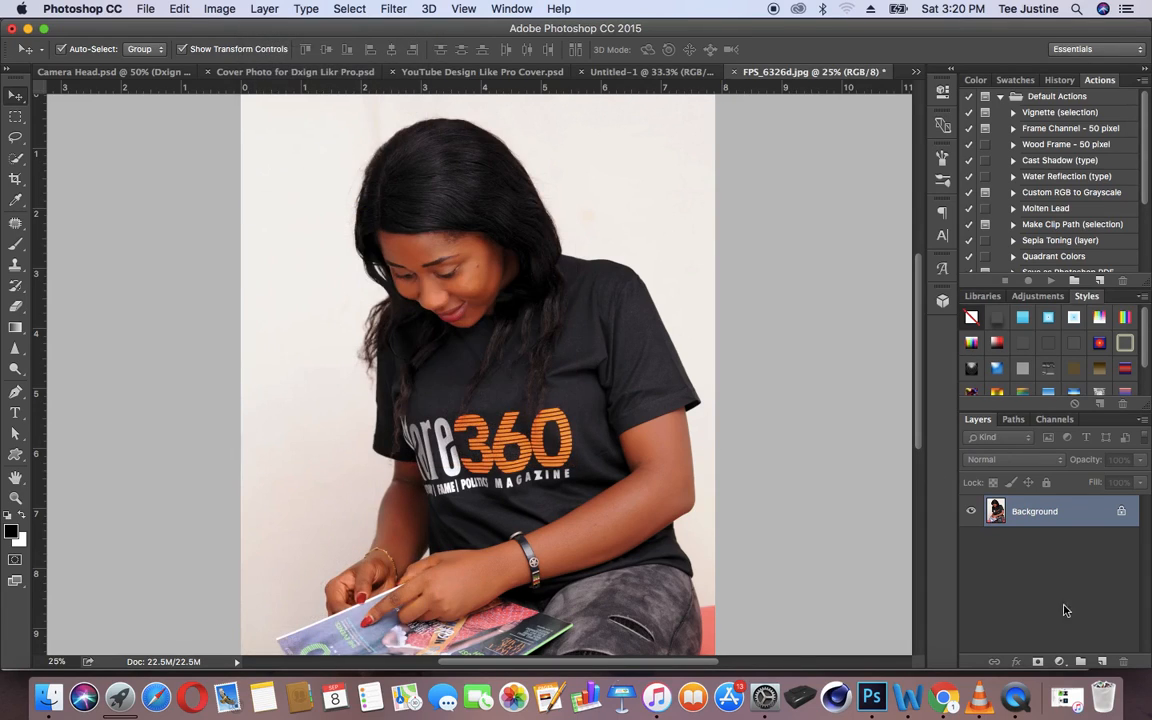
Add a Gradient Map adjustment layer above the Background at 100% opacity.
click(1059, 662)
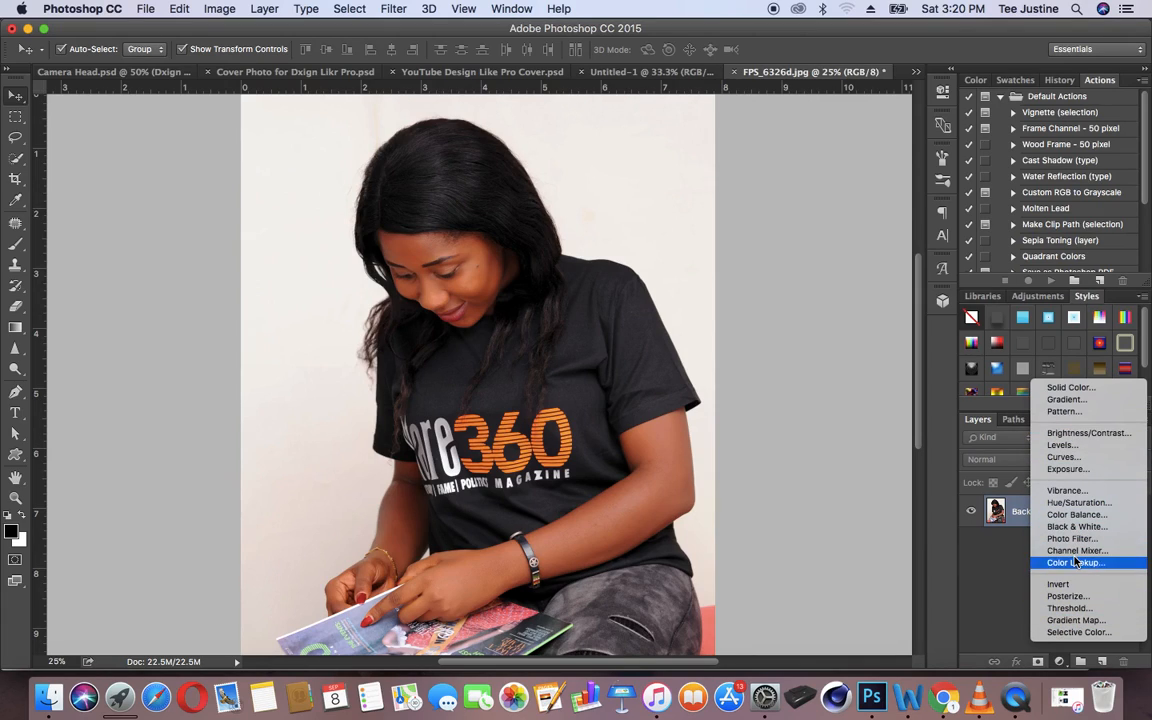
click(1062, 620)
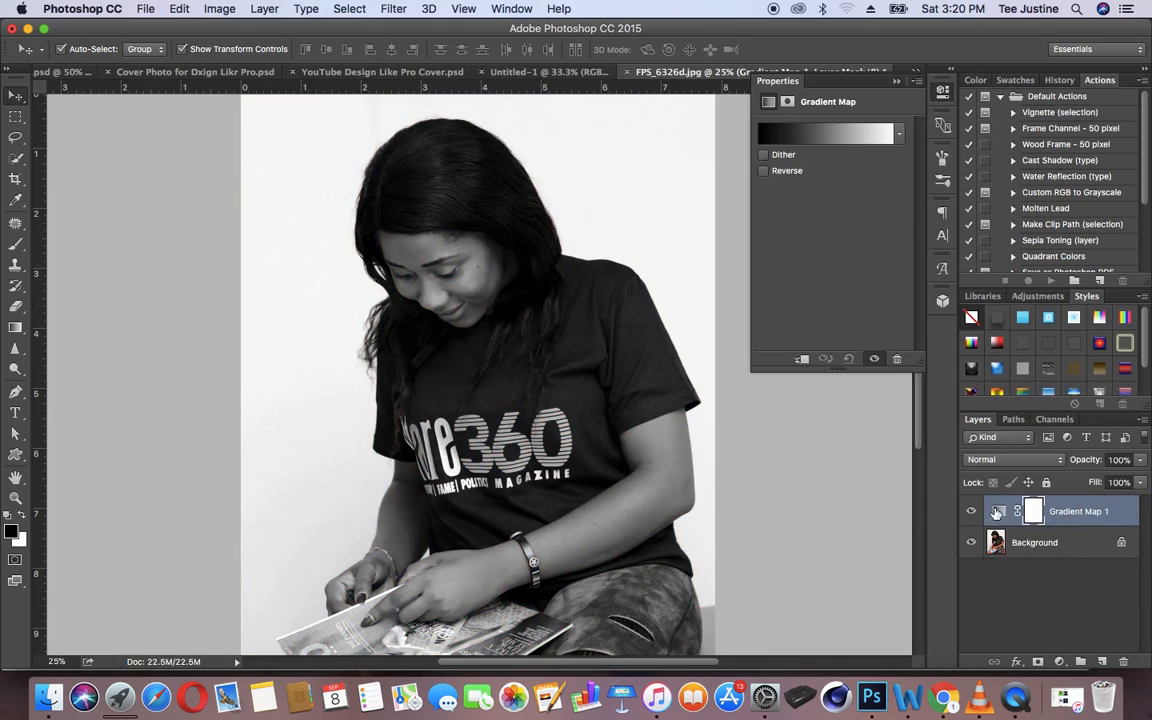
click(1140, 462)
mouse_move(1140, 466)
mouse_down()
mouse_move(1076, 481)
mouse_move(1150, 485)
mouse_up()
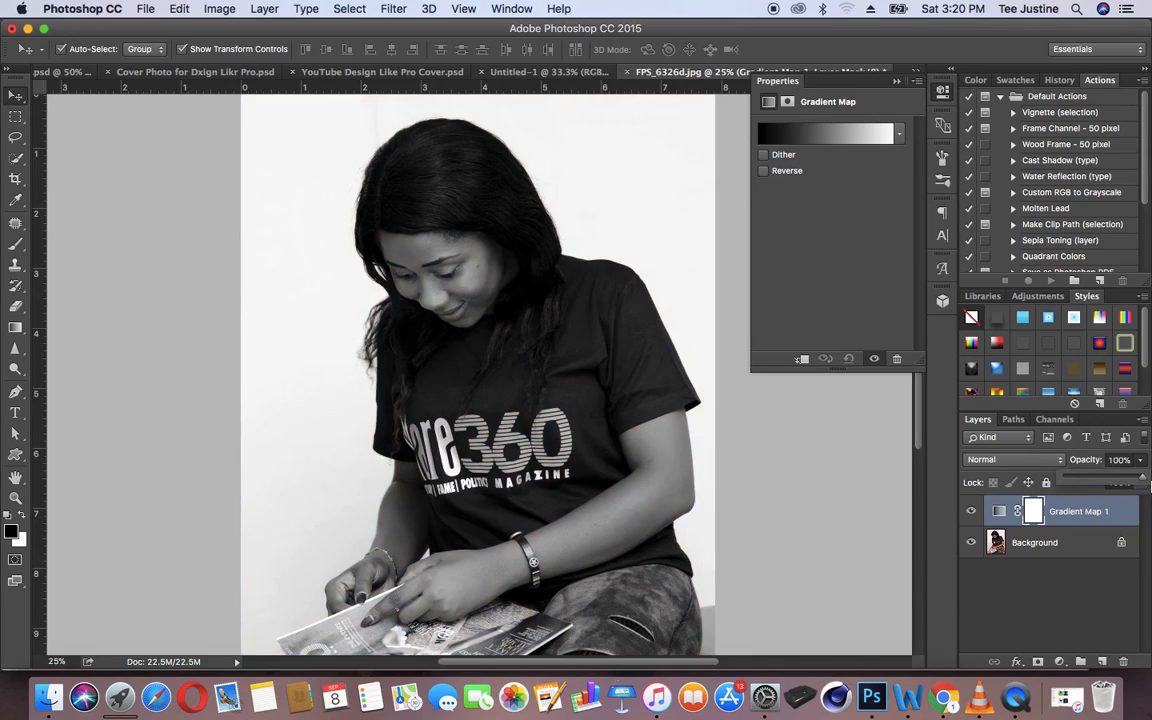
Hide and show the Gradient Map layer to compare it with the original photo, and delete the layer.
click(971, 512)
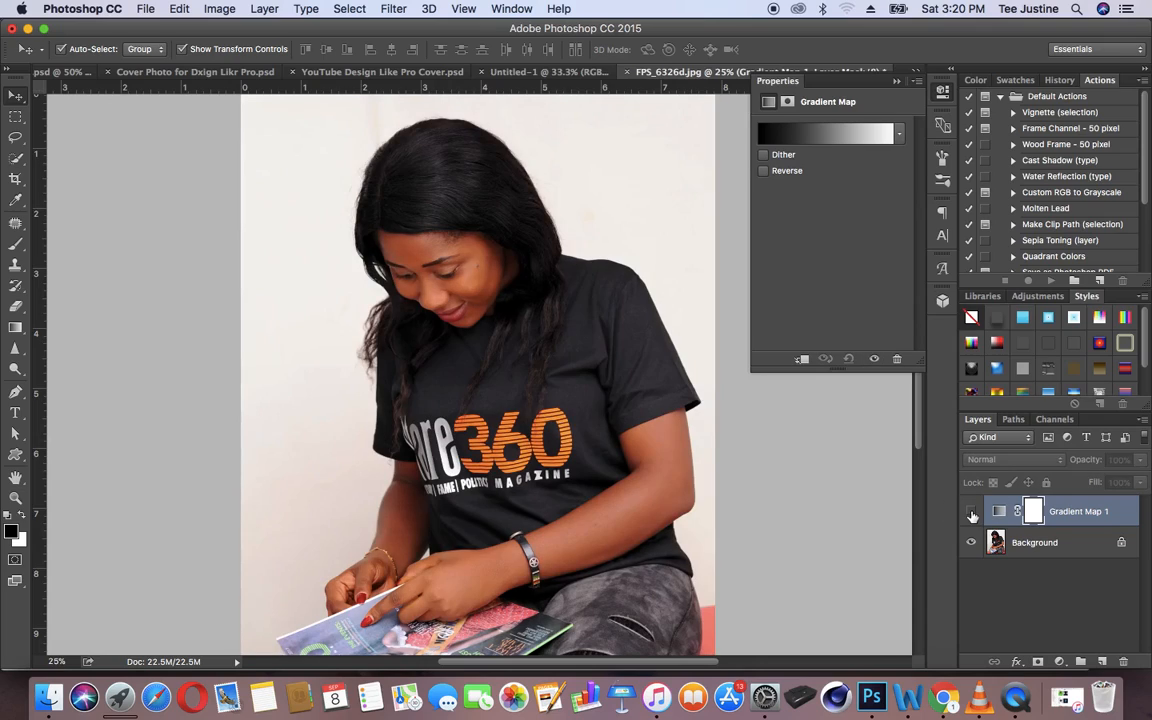
click(971, 512)
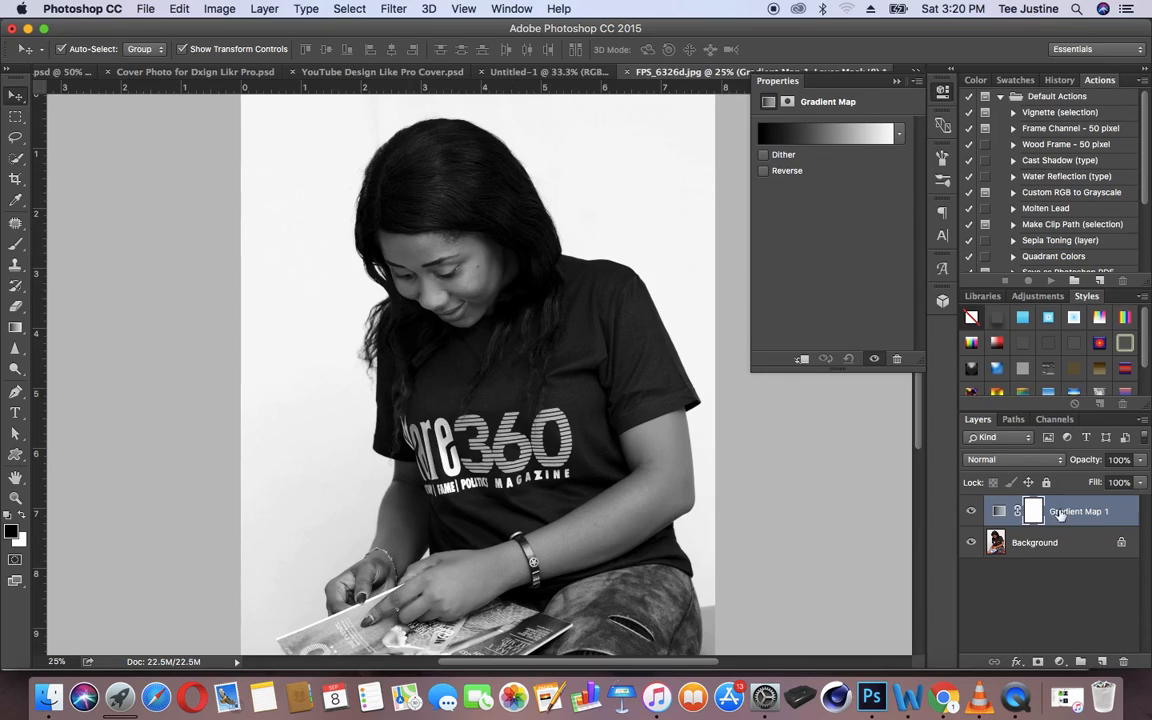
key(Delete)
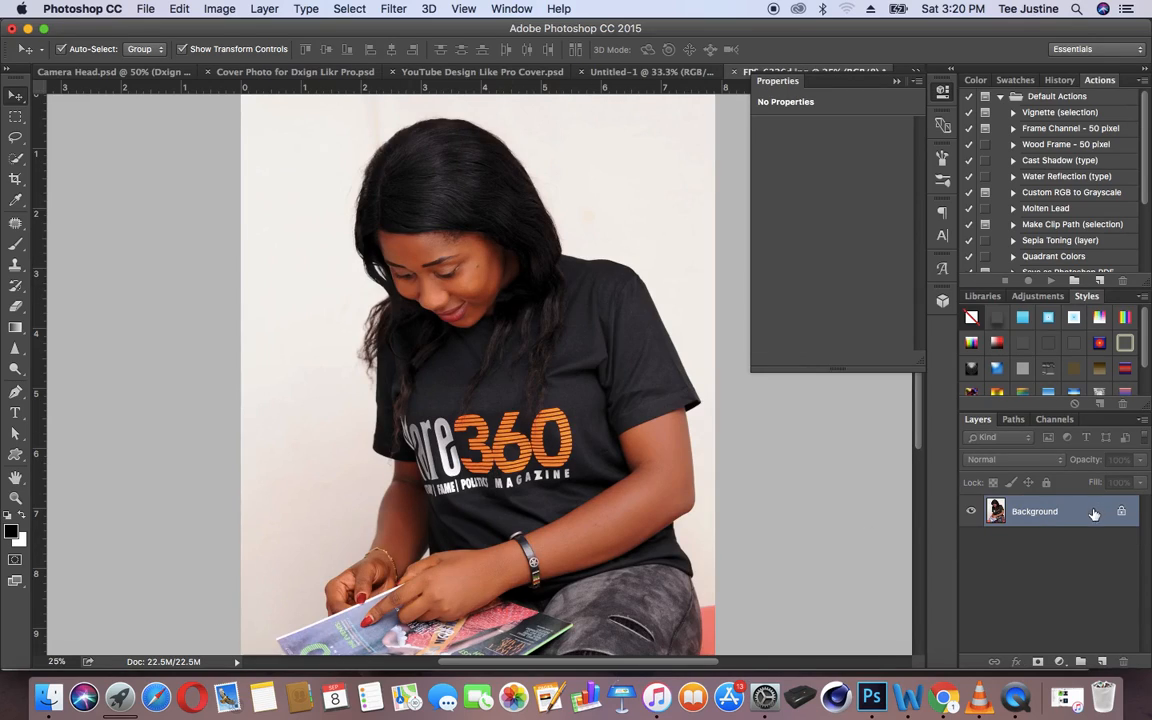
Add a new Gradient Map adjustment layer above the Background photo.
click(1037, 662)
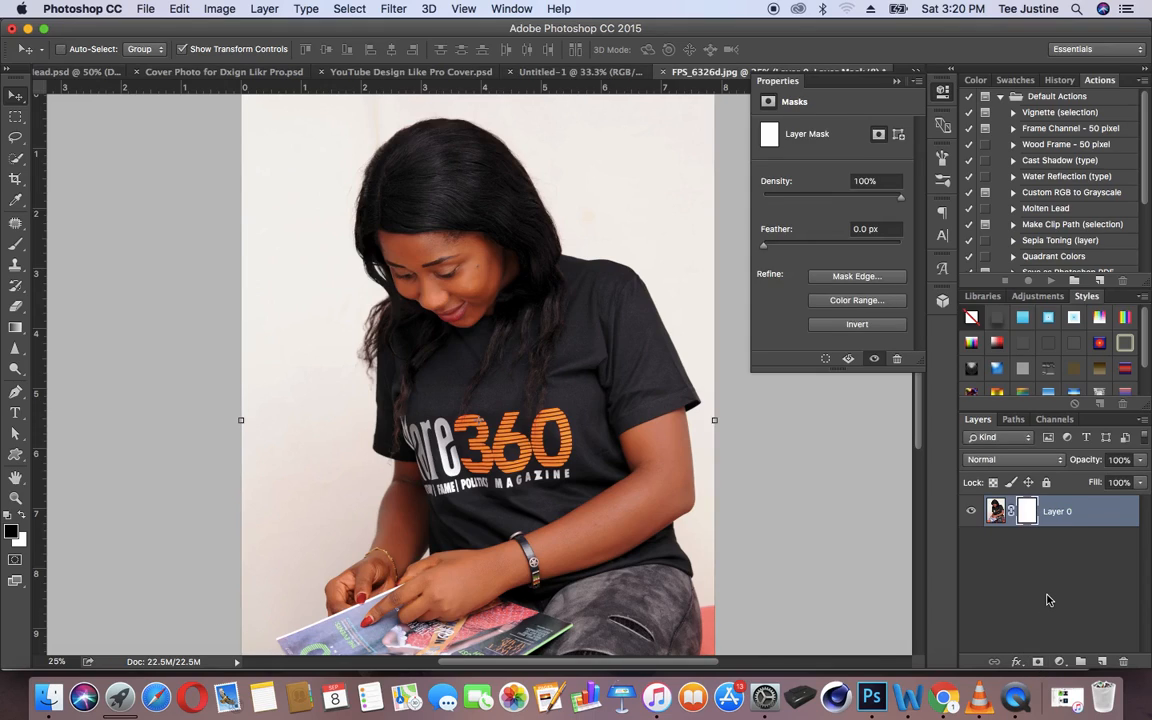
key(super+z)
click(1060, 662)
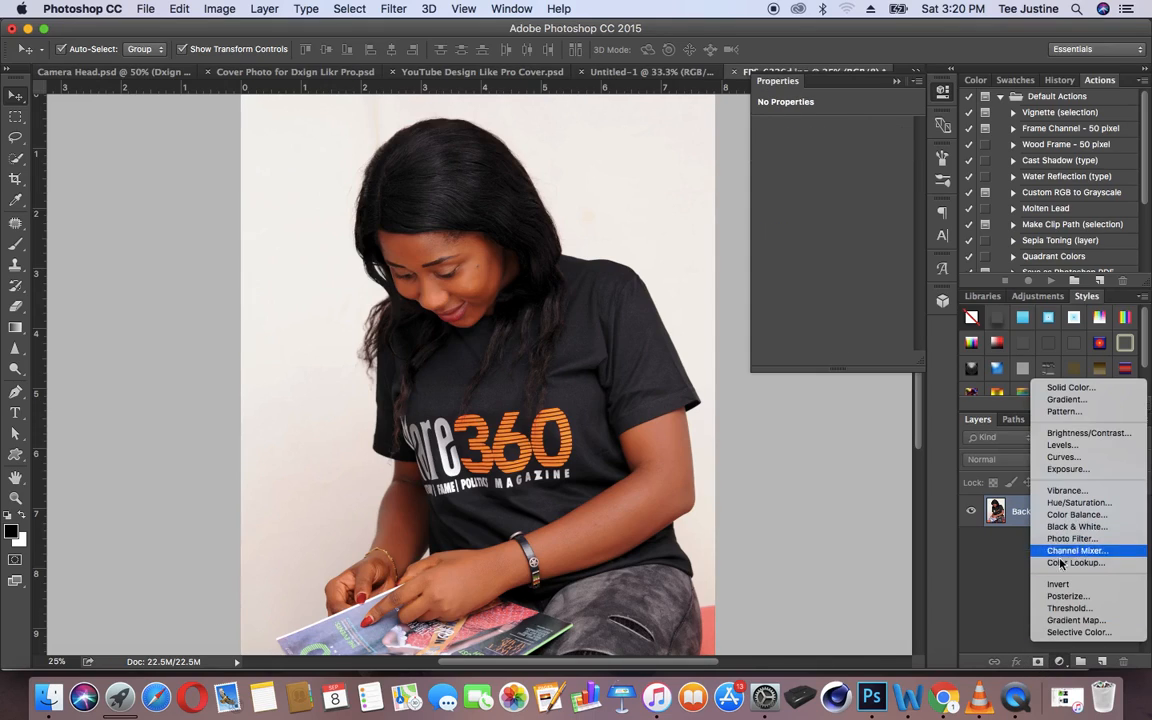
click(1054, 622)
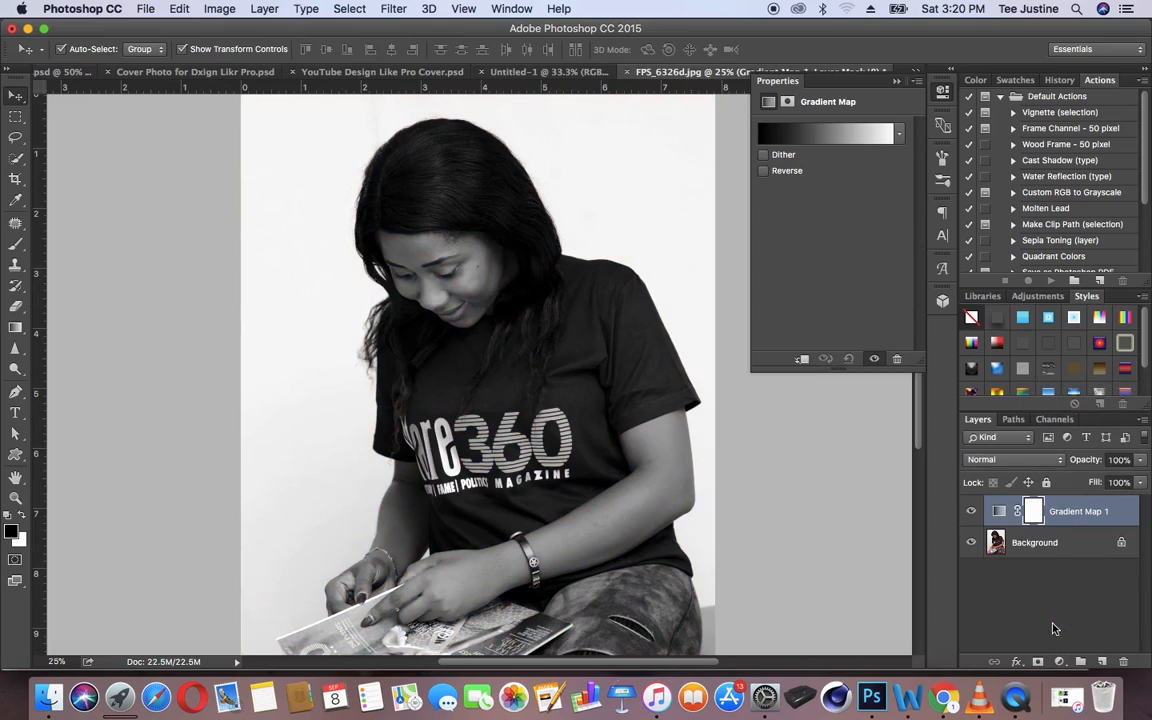
Open the Gradient Map's gradient for editing and look through the available presets and additional gradient sets.
click(808, 139)
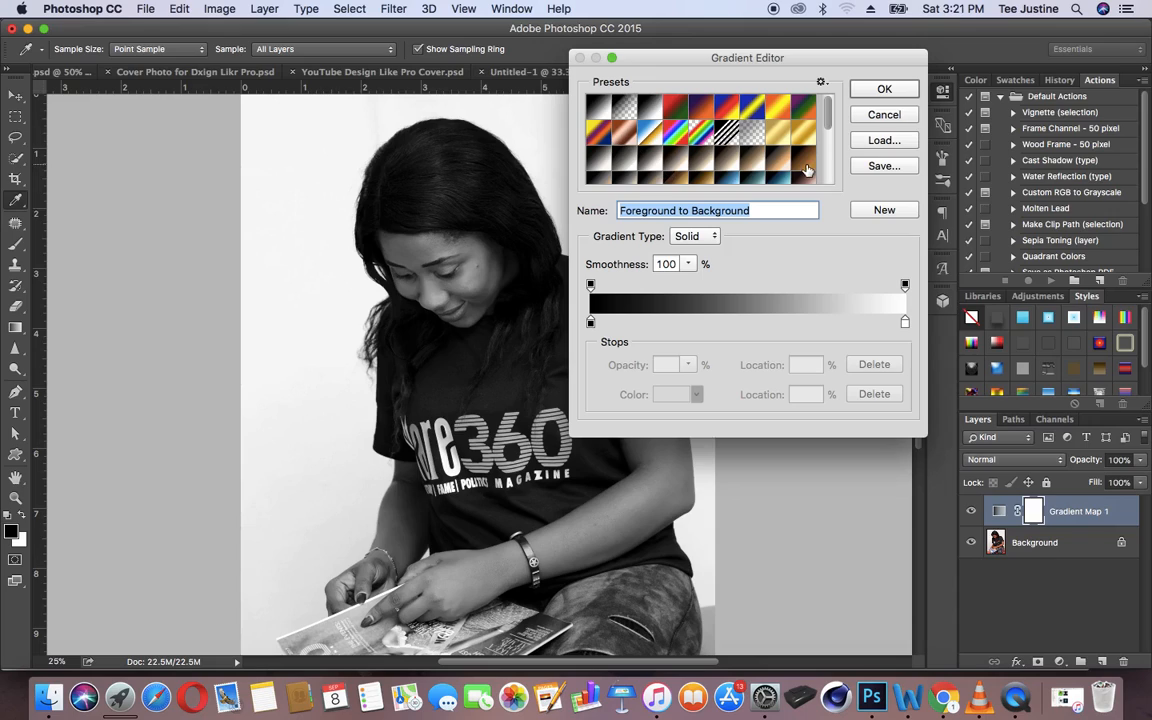
drag(826, 111, 828, 174)
scroll(824, 176, up, 2)
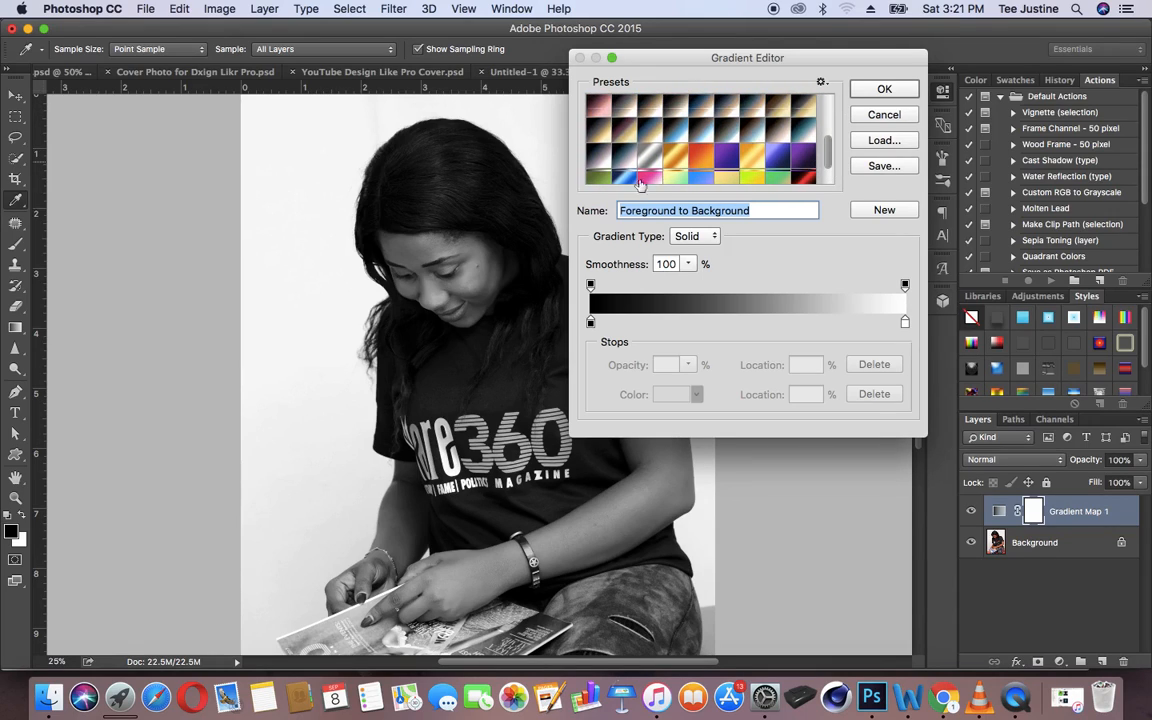
drag(823, 149, 823, 175)
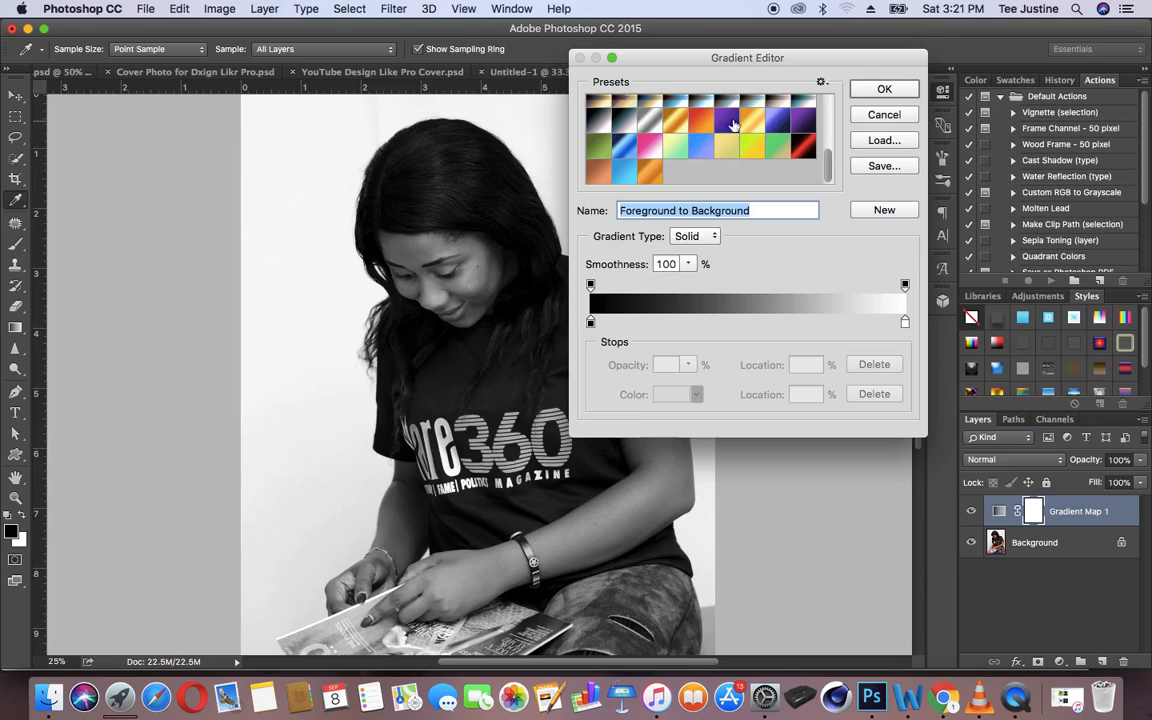
click(826, 162)
drag(826, 162, 823, 118)
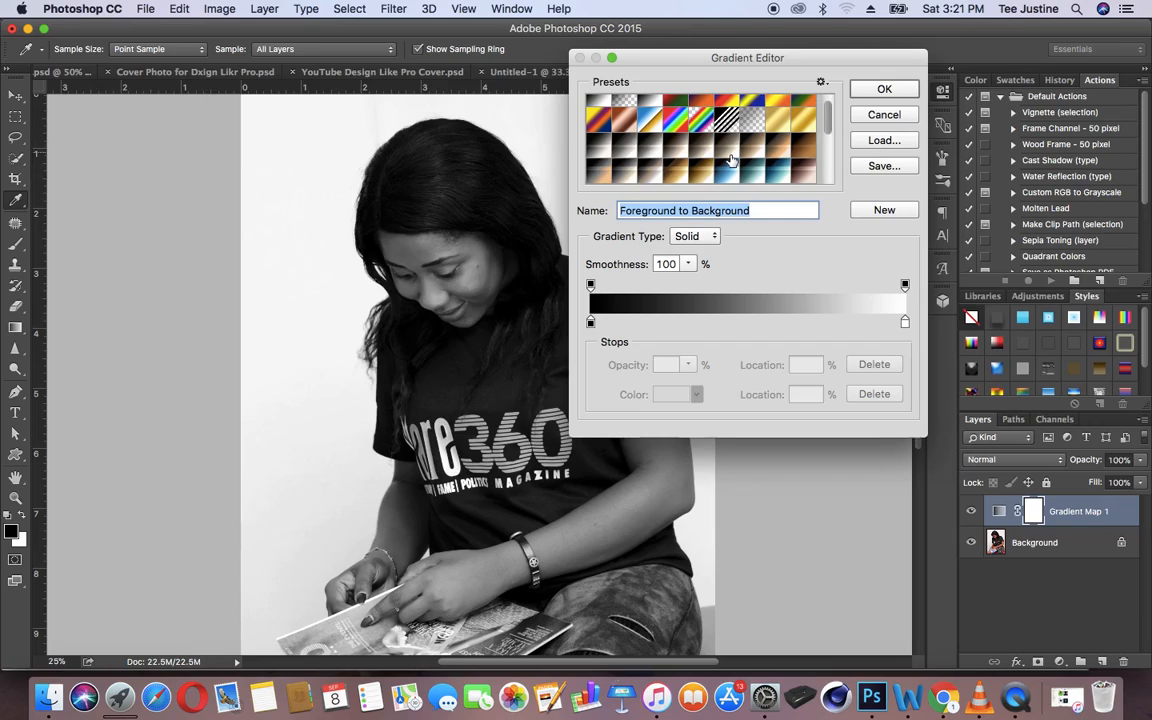
click(823, 84)
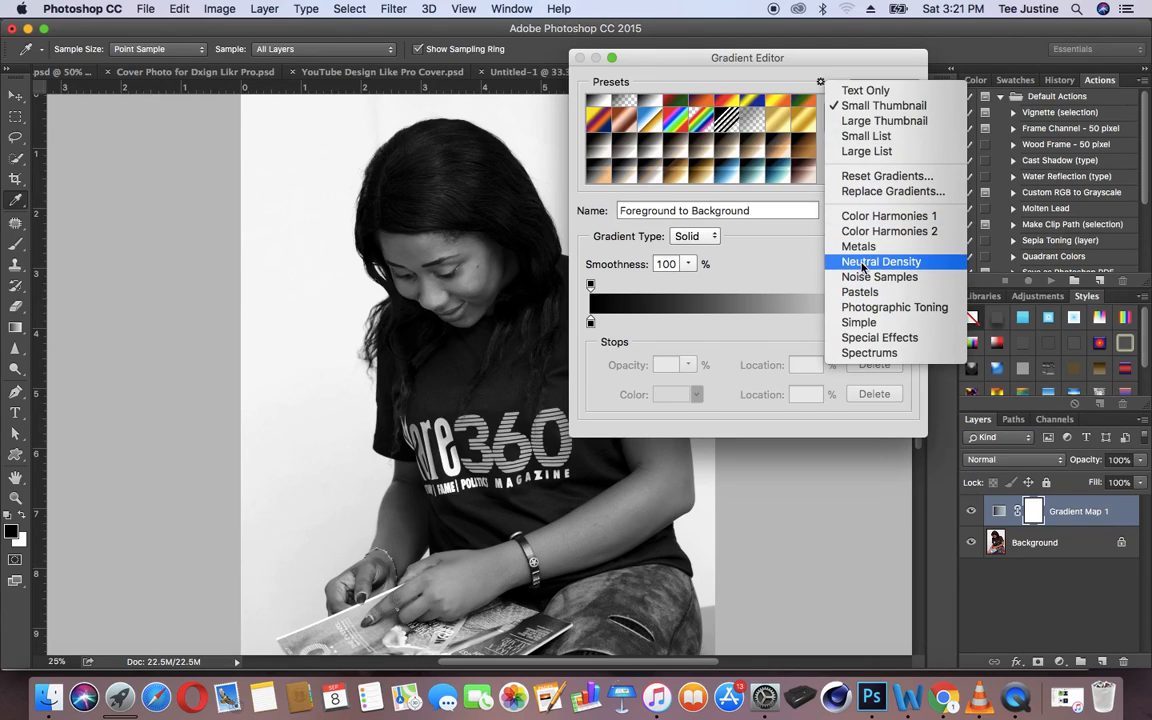
click(798, 275)
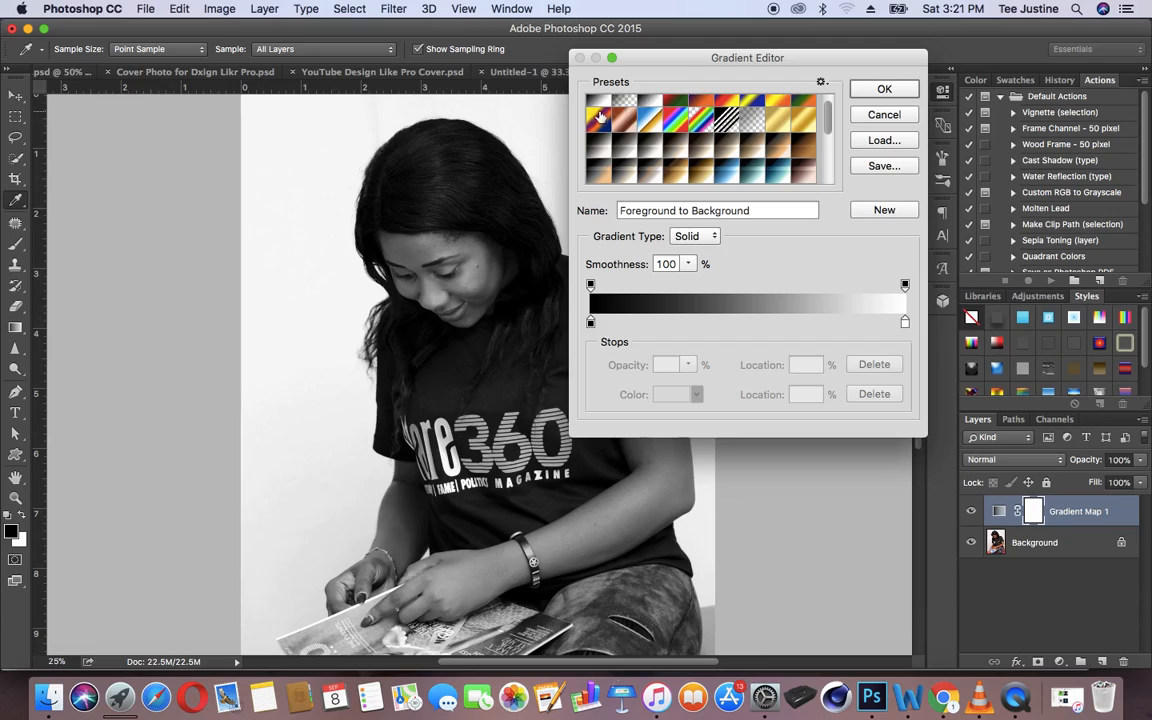
drag(828, 126, 828, 91)
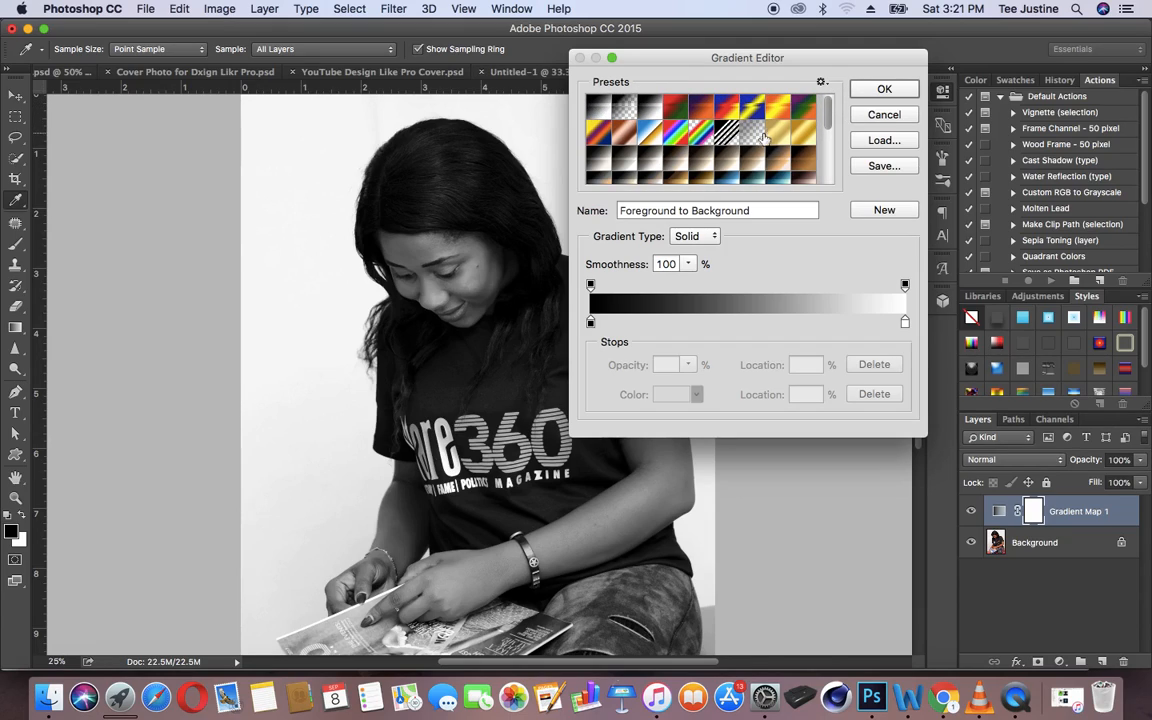
drag(821, 125, 828, 168)
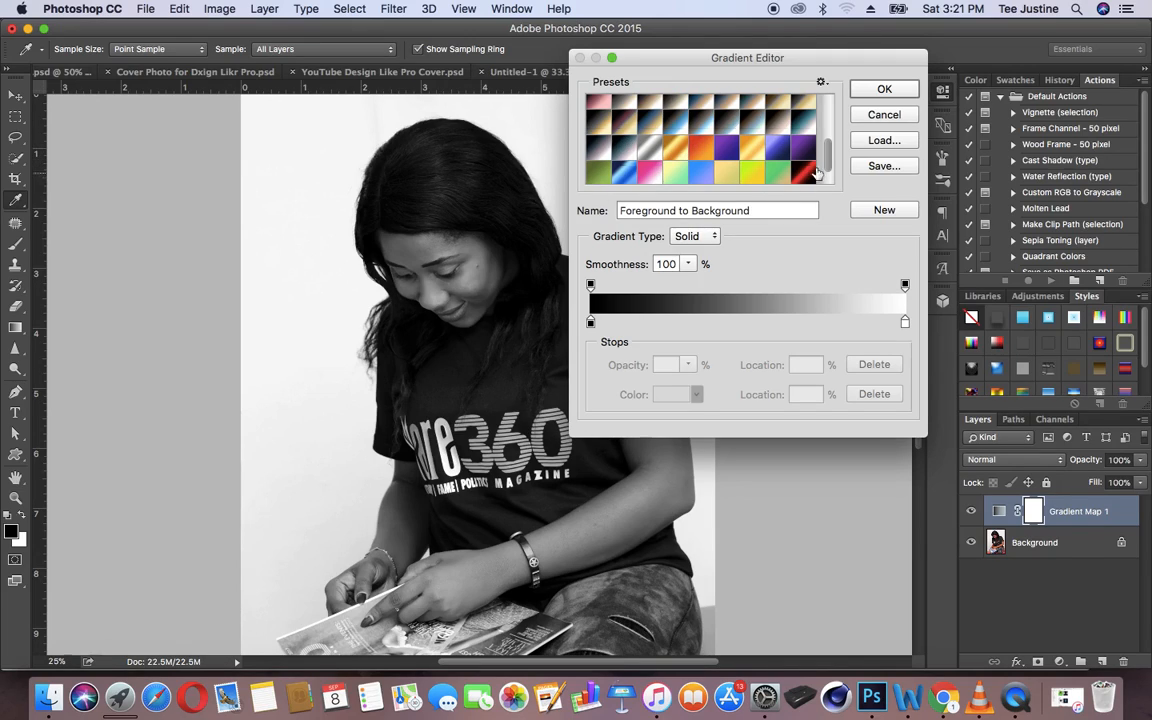
drag(828, 160, 823, 95)
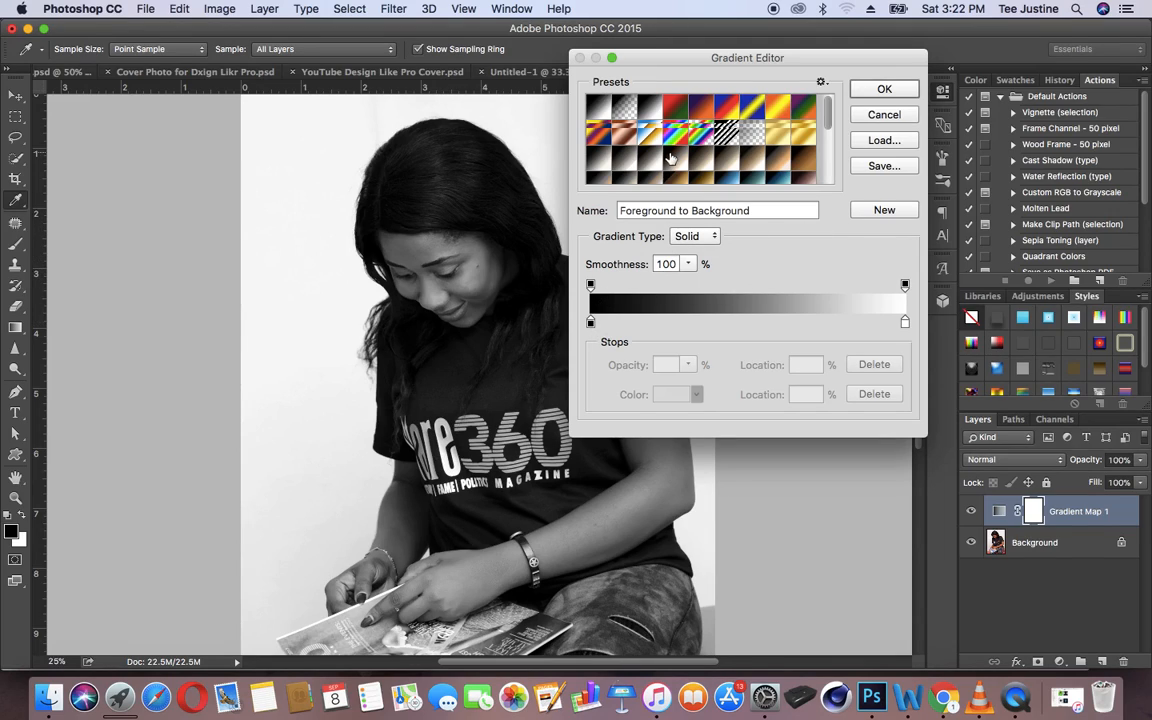
drag(828, 117, 828, 106)
Set the gradient's starting color stop at 0% to red f00707.
click(590, 322)
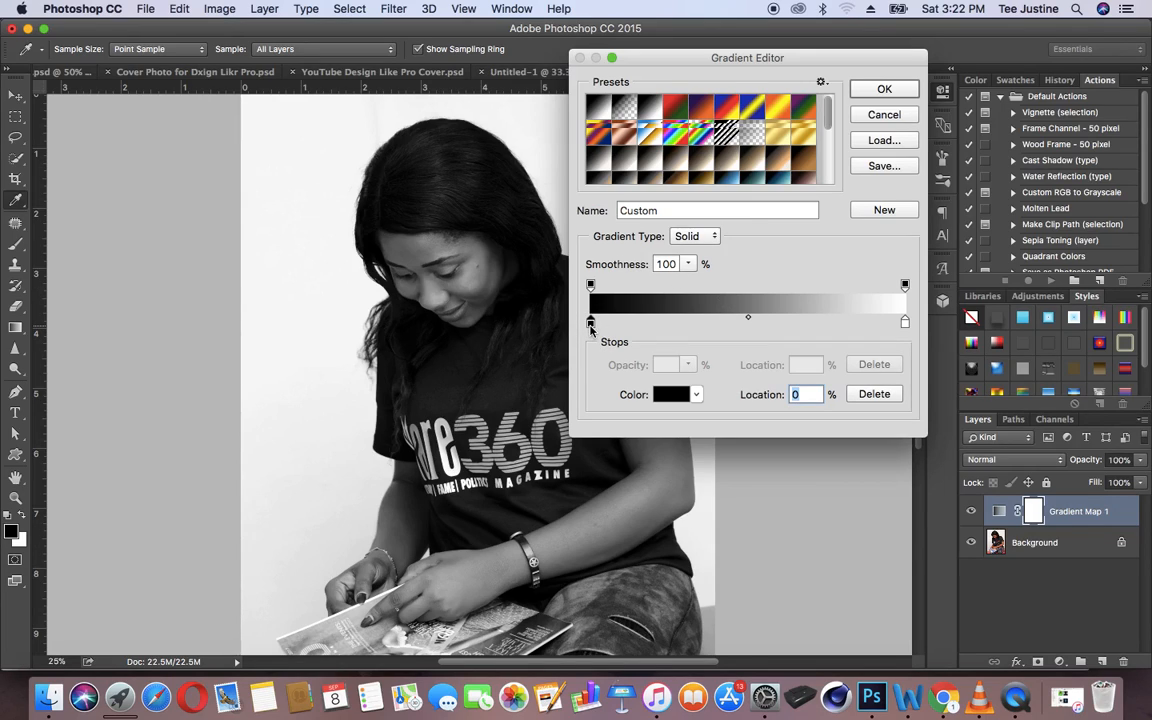
double_click(590, 322)
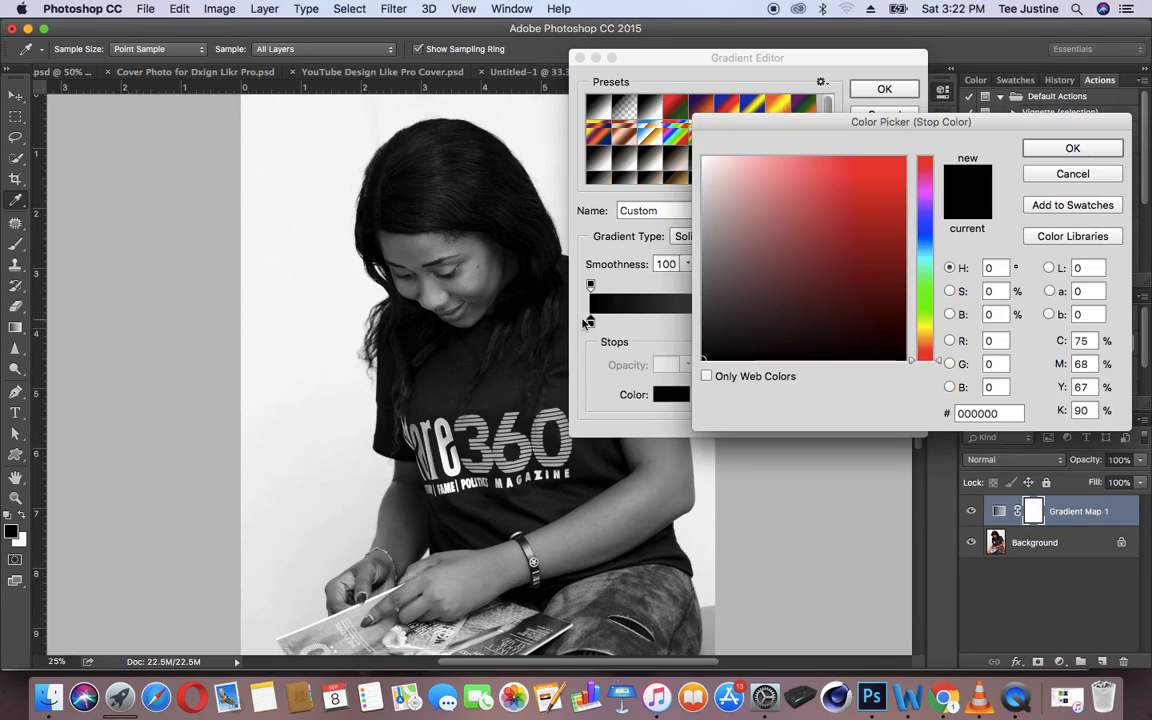
click(900, 168)
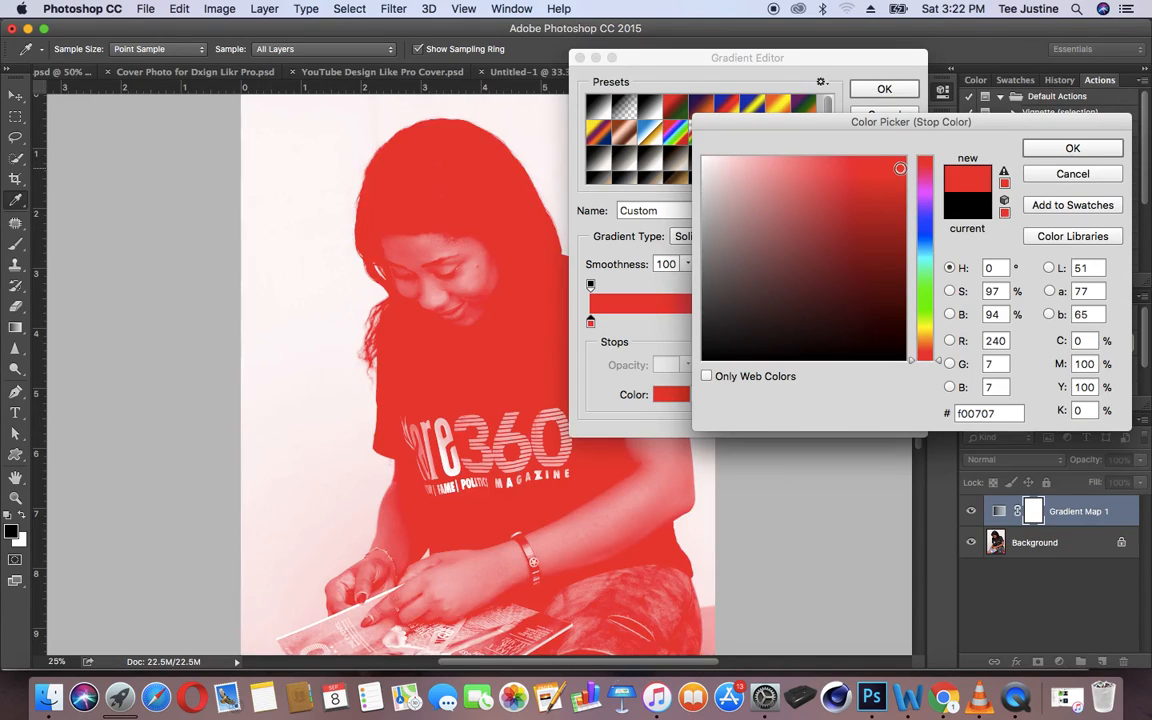
click(1040, 143)
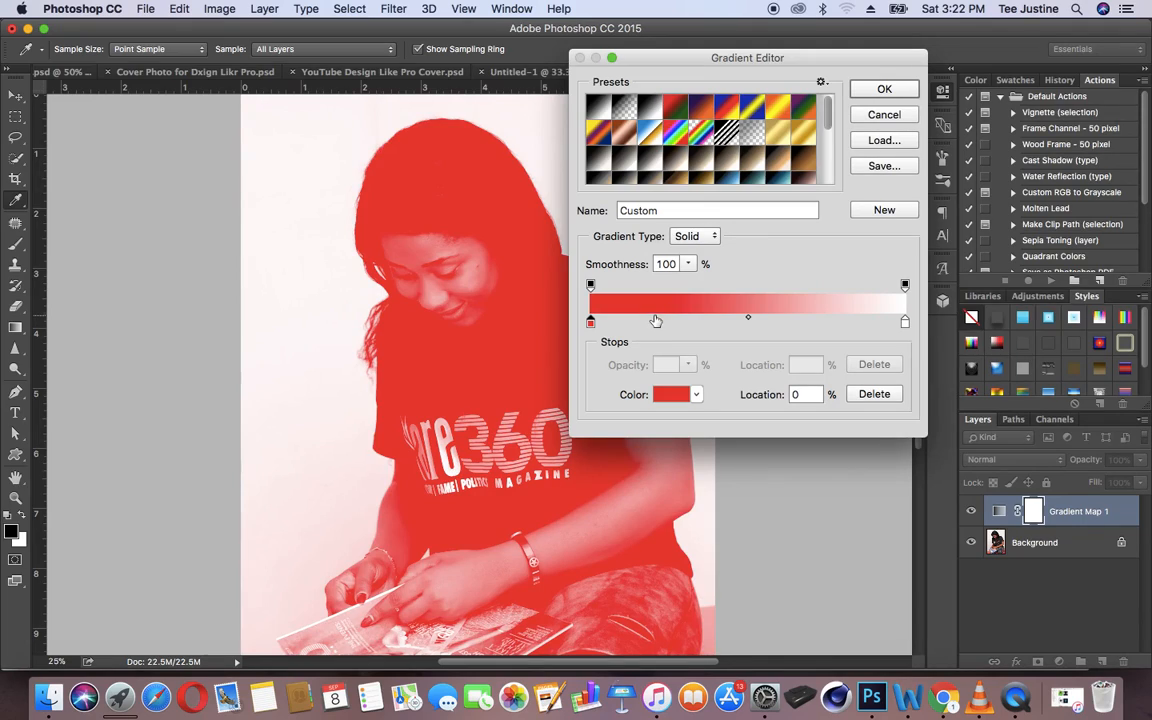
Add a blue 2561c4 color stop to the gradient near the red end and shift it slightly toward the middle.
click(650, 323)
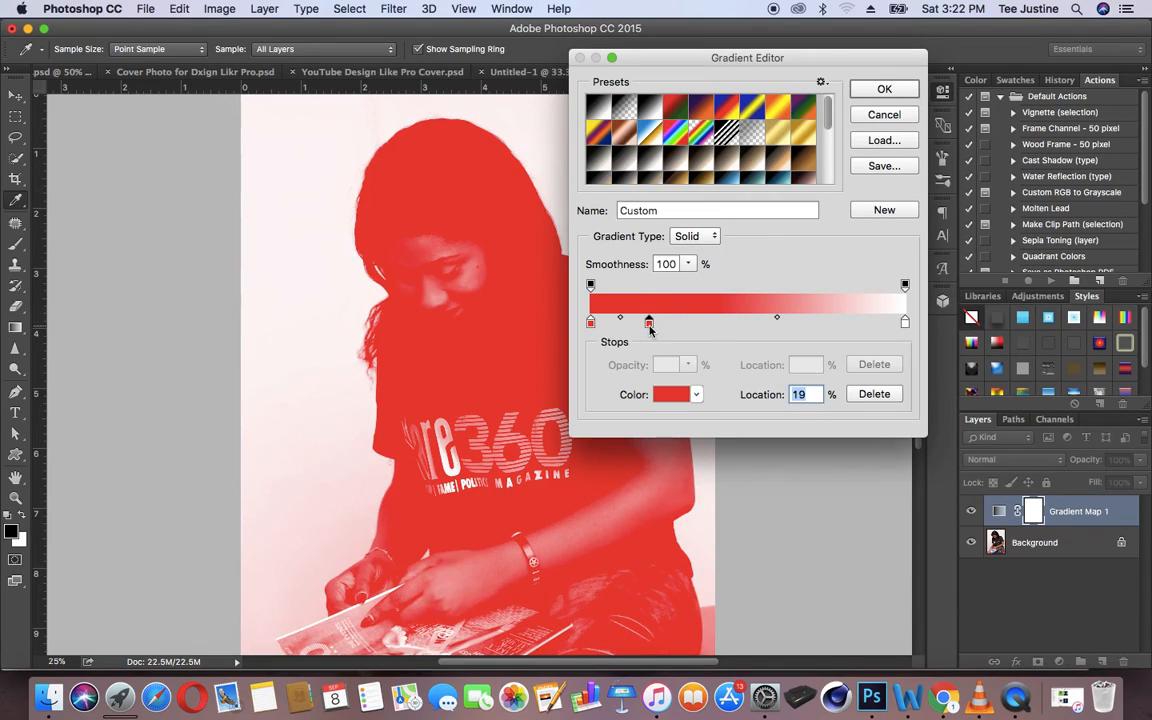
double_click(650, 323)
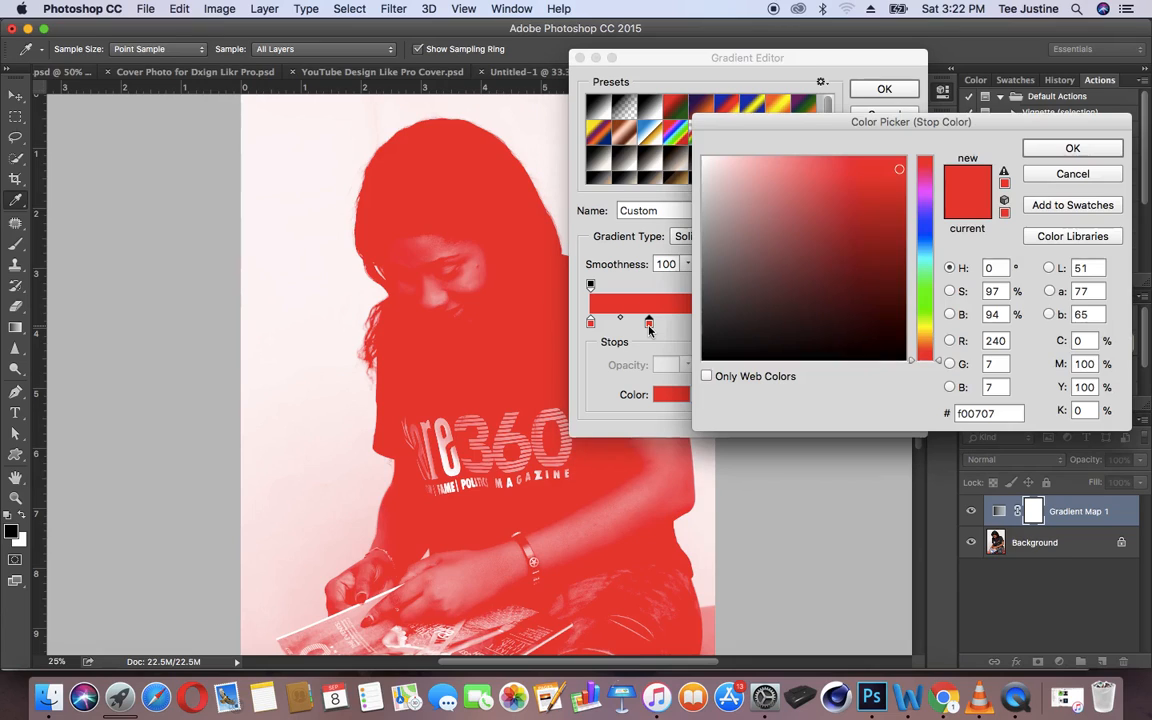
click(924, 237)
click(867, 201)
click(1072, 148)
drag(649, 322, 687, 321)
Add a bright yellow color stop between the blue and white stops, move it closer to white, and move the blue stop to 27%.
click(770, 323)
double_click(770, 322)
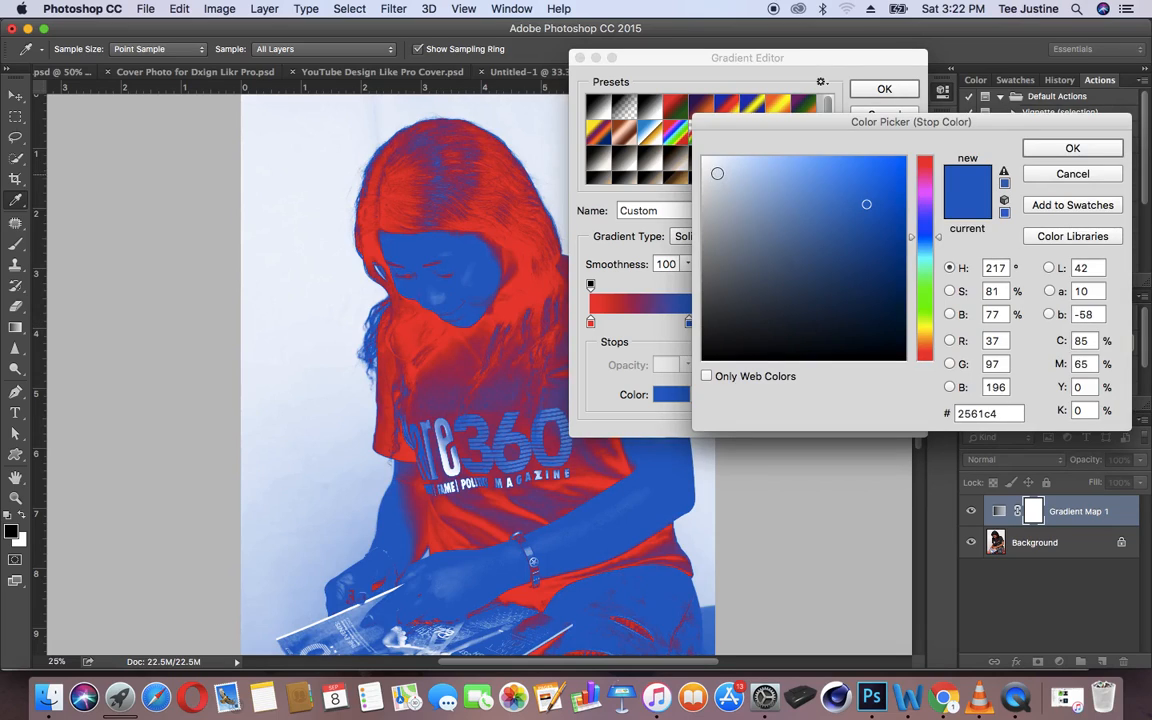
click(714, 167)
click(925, 327)
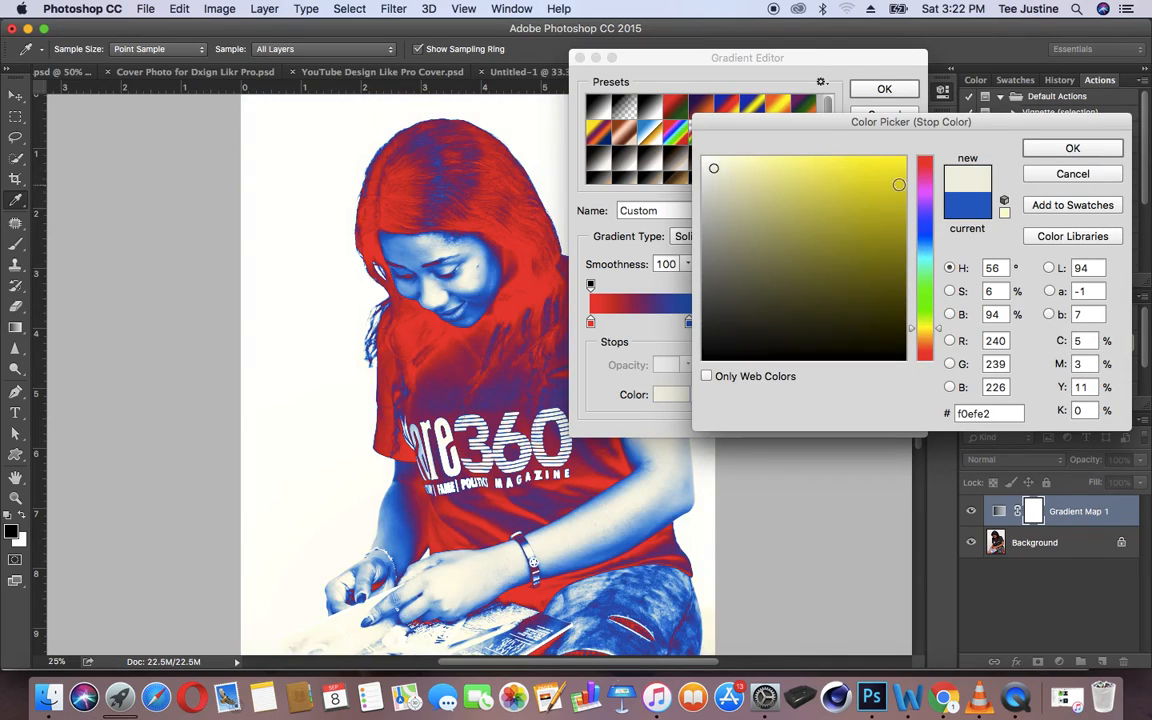
click(898, 164)
click(1070, 148)
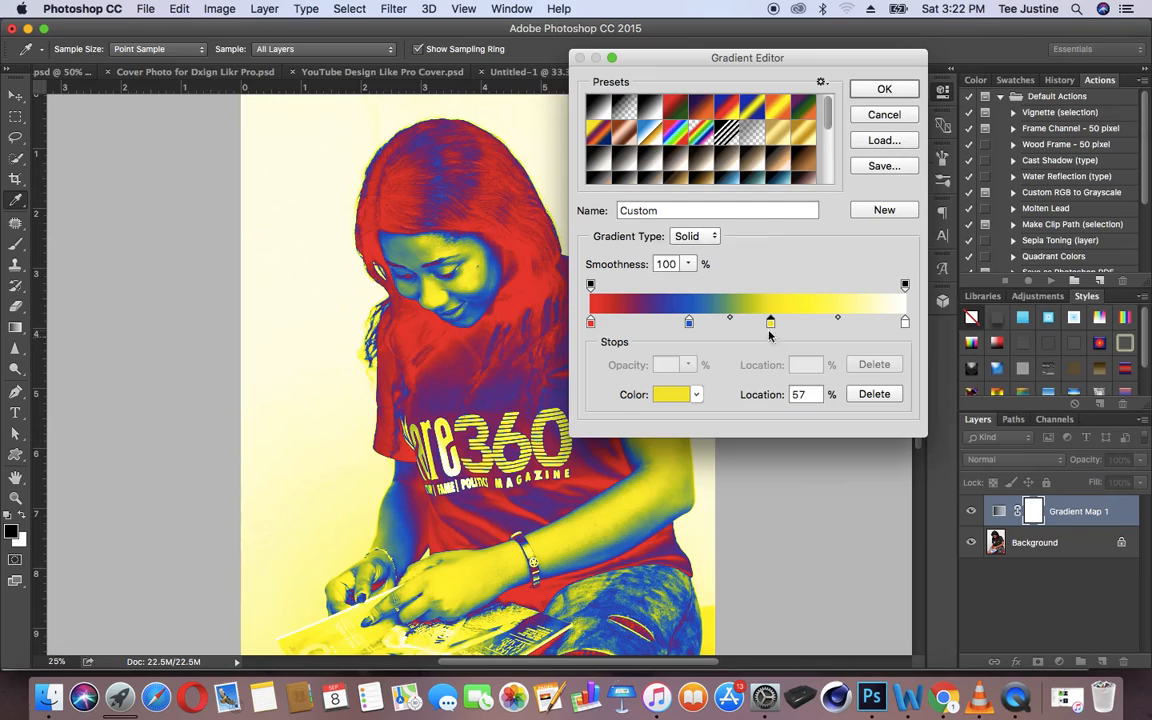
drag(801, 322, 840, 328)
drag(689, 322, 677, 322)
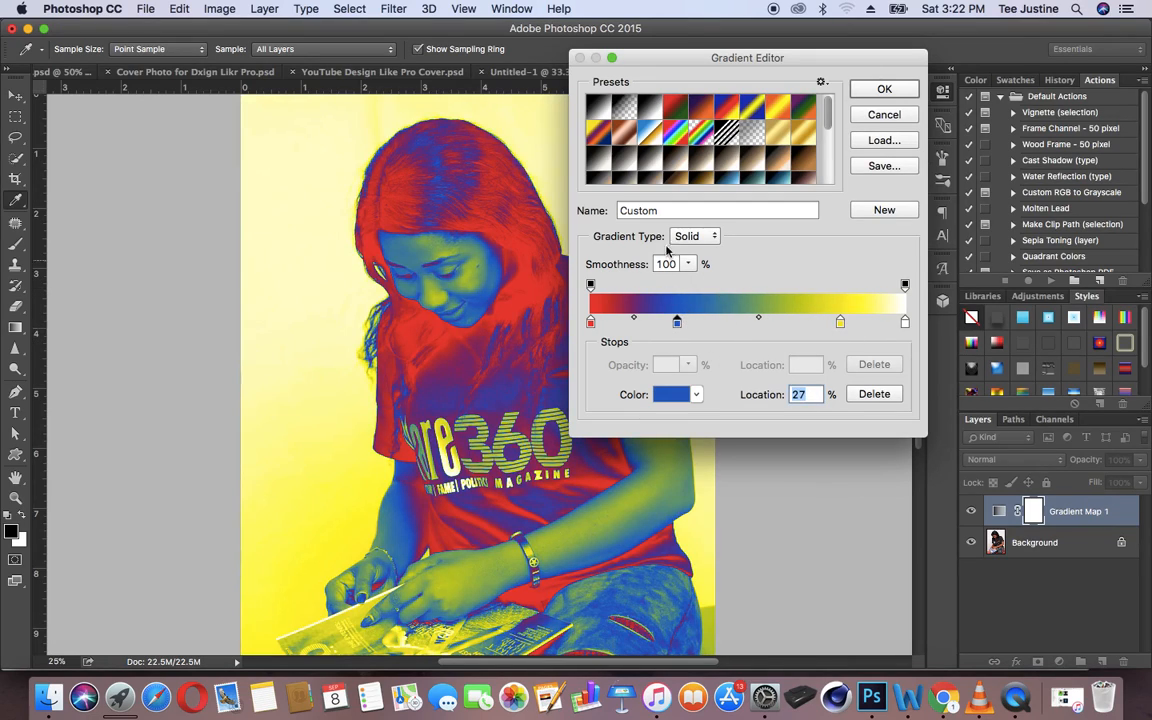
Save the gradient as a preset named "new Gradient" and test it by applying the chocolate preset and switching back.
click(702, 212)
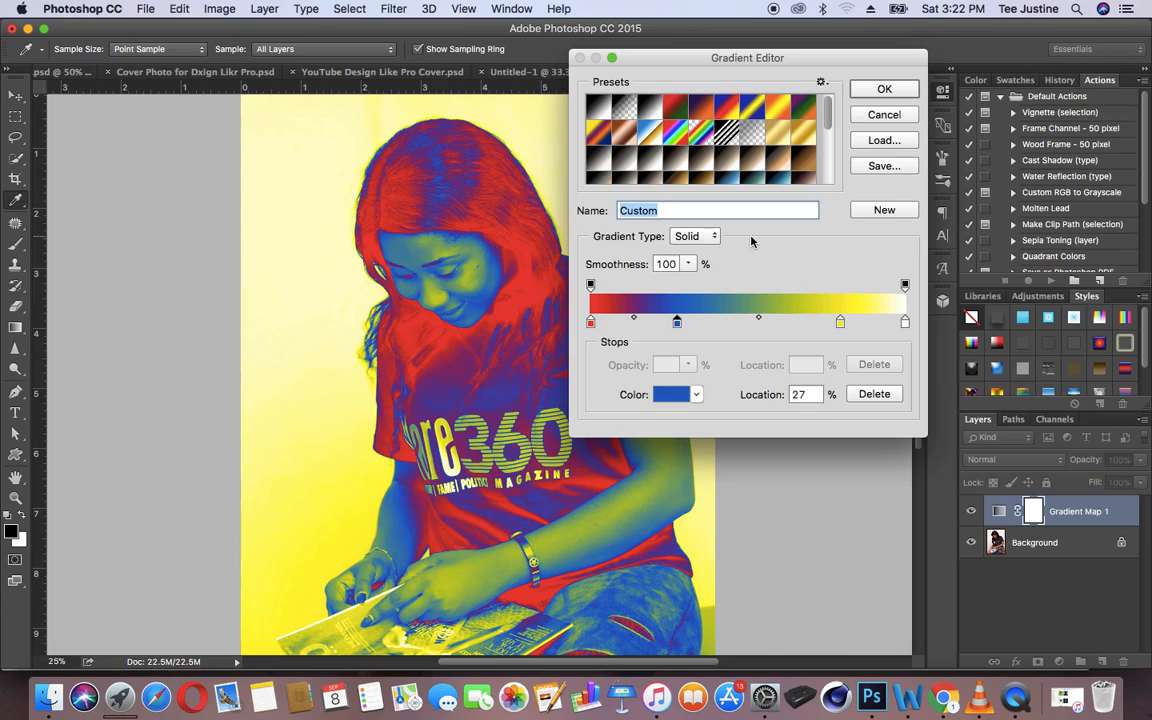
text(new Gradient)
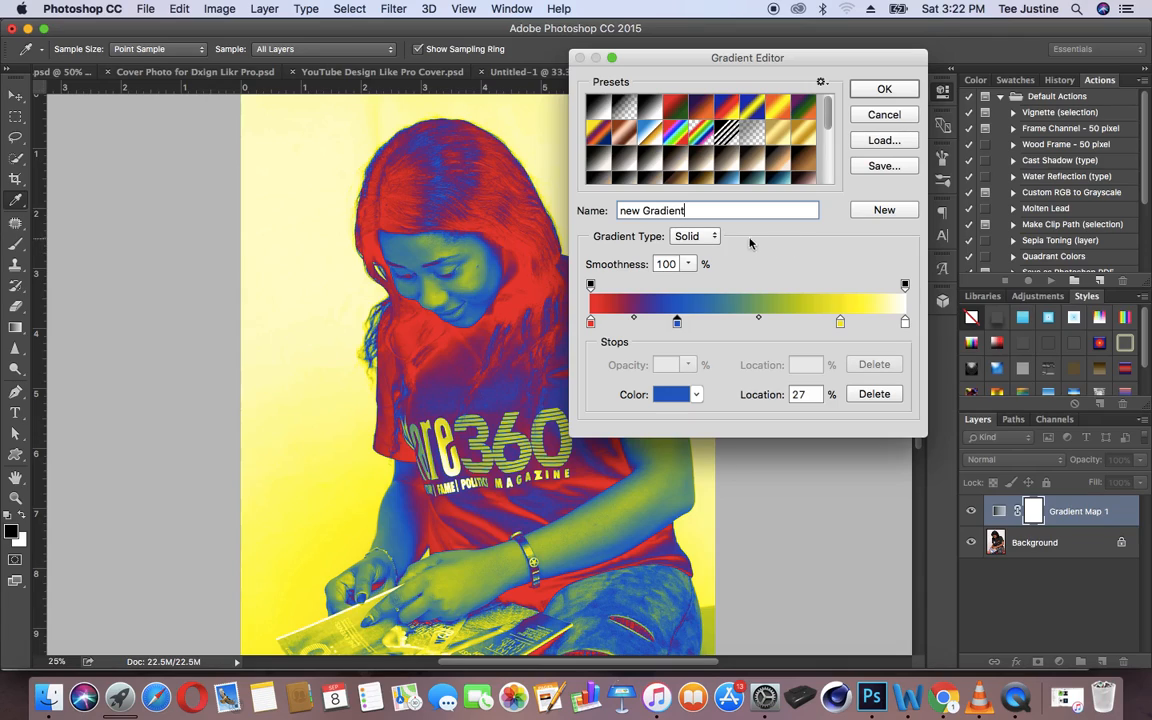
click(876, 211)
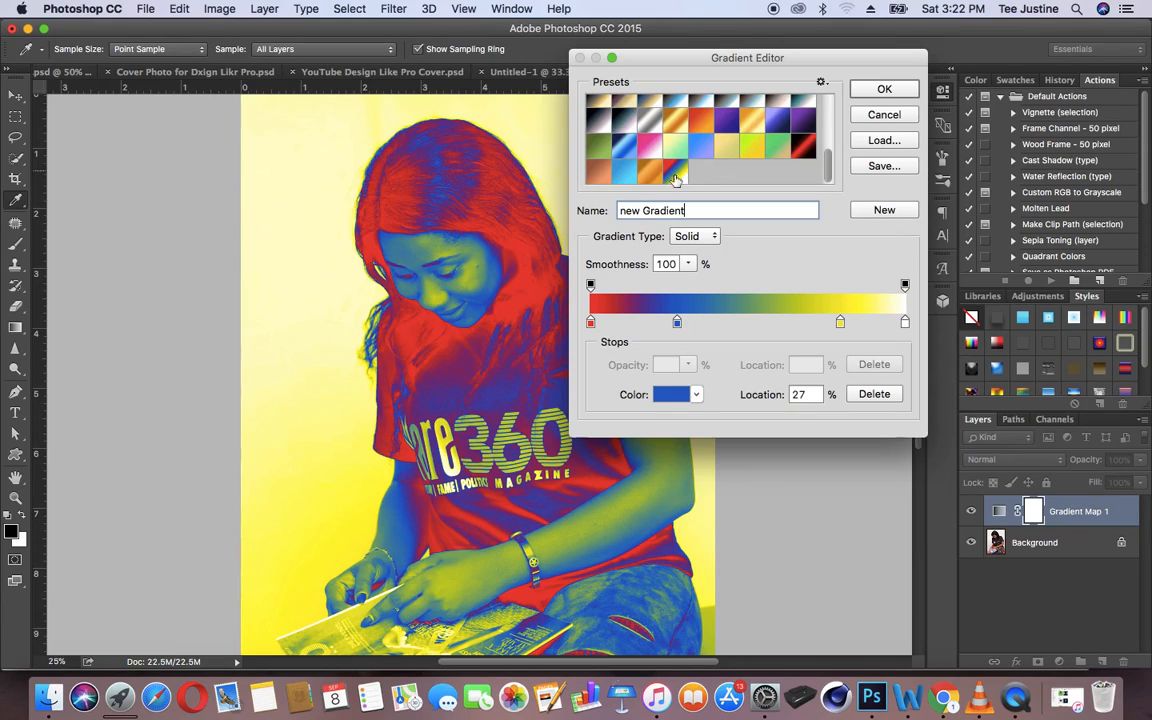
click(597, 177)
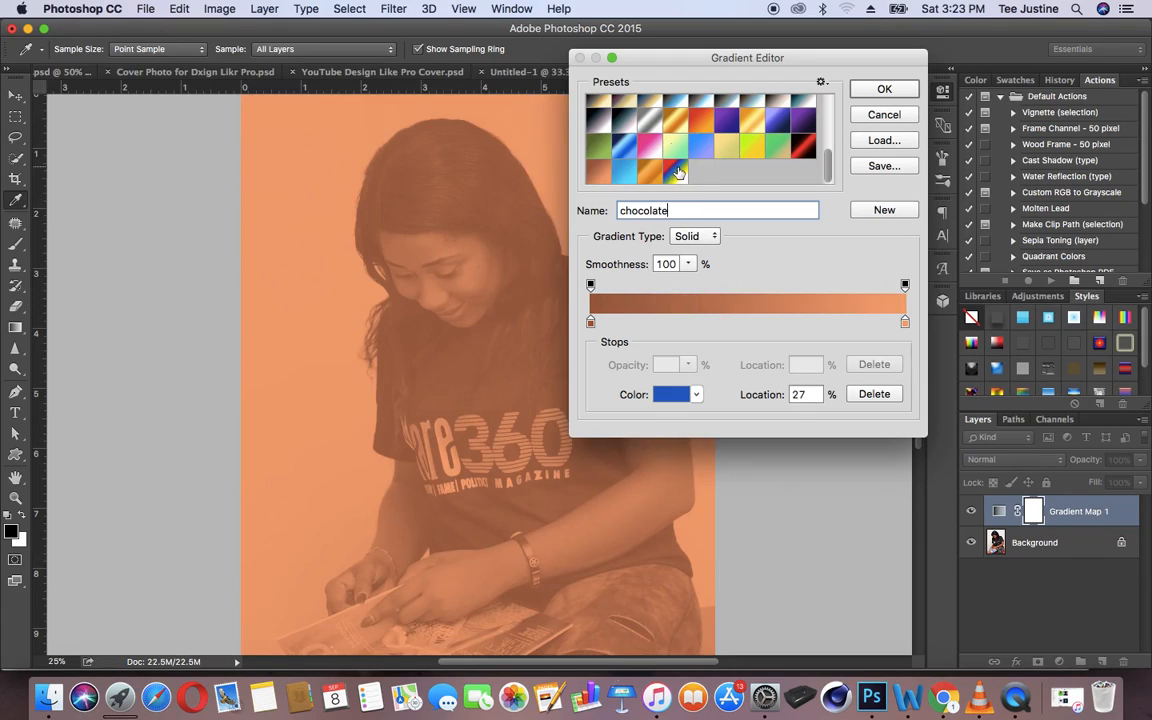
click(676, 174)
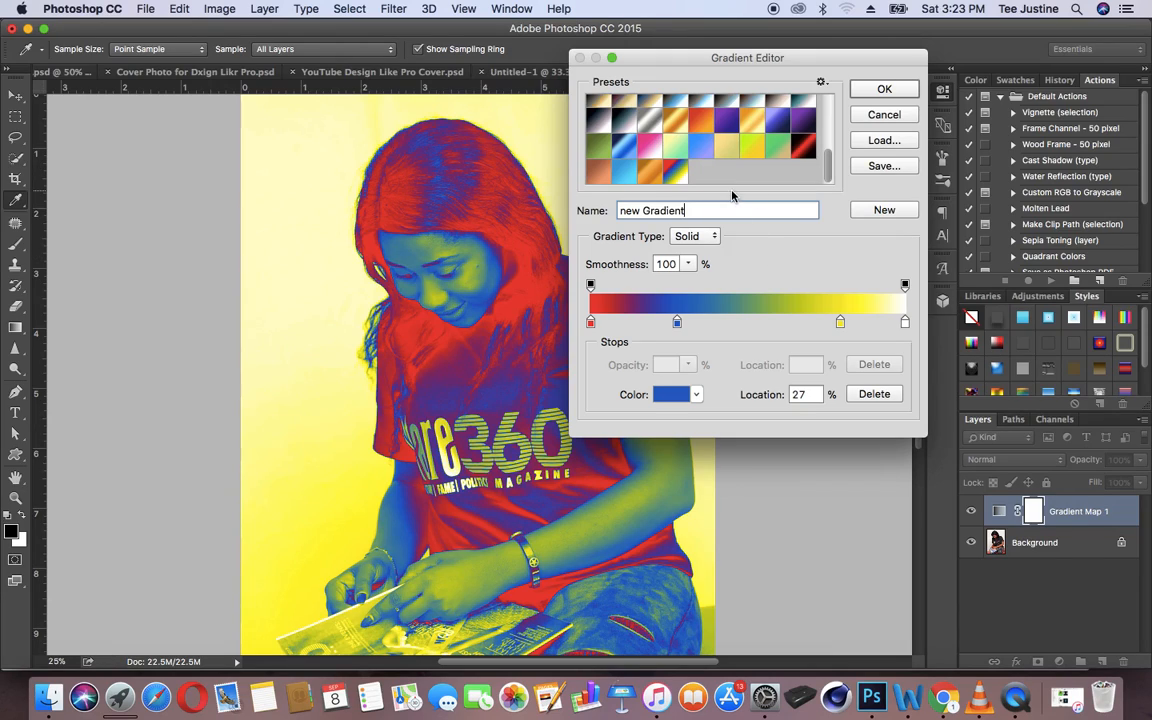
Apply the Foreground to Background preset and add a blue color stop at 48%.
drag(829, 170, 841, 108)
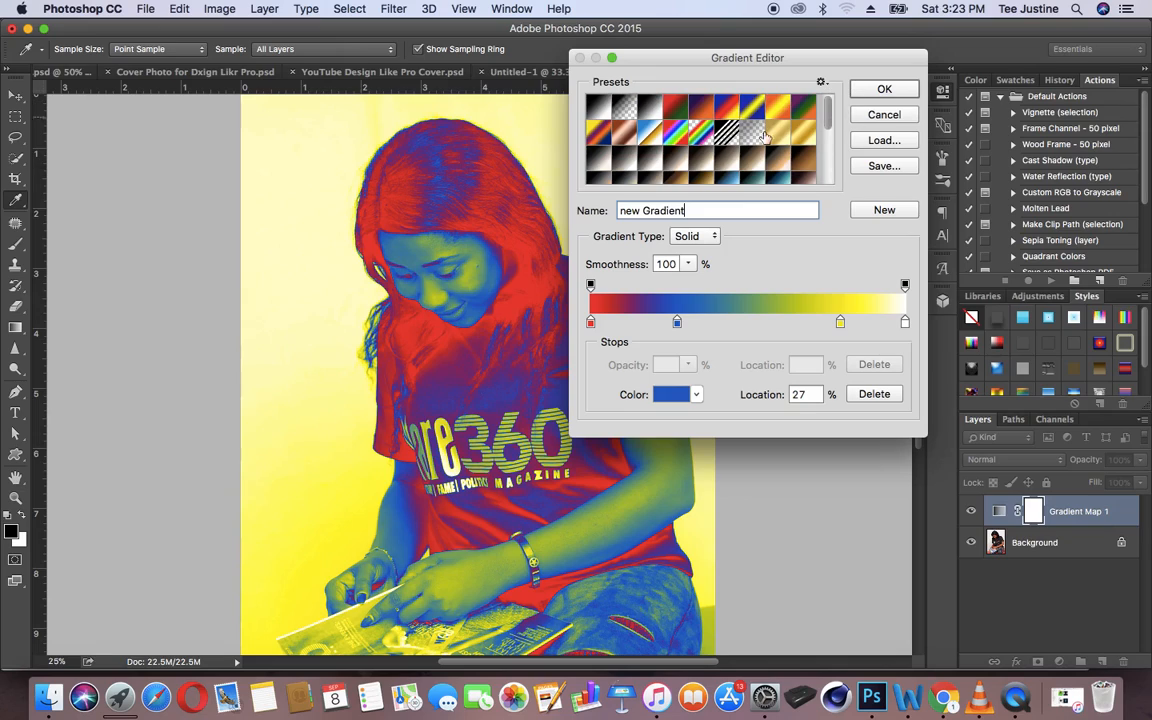
click(598, 106)
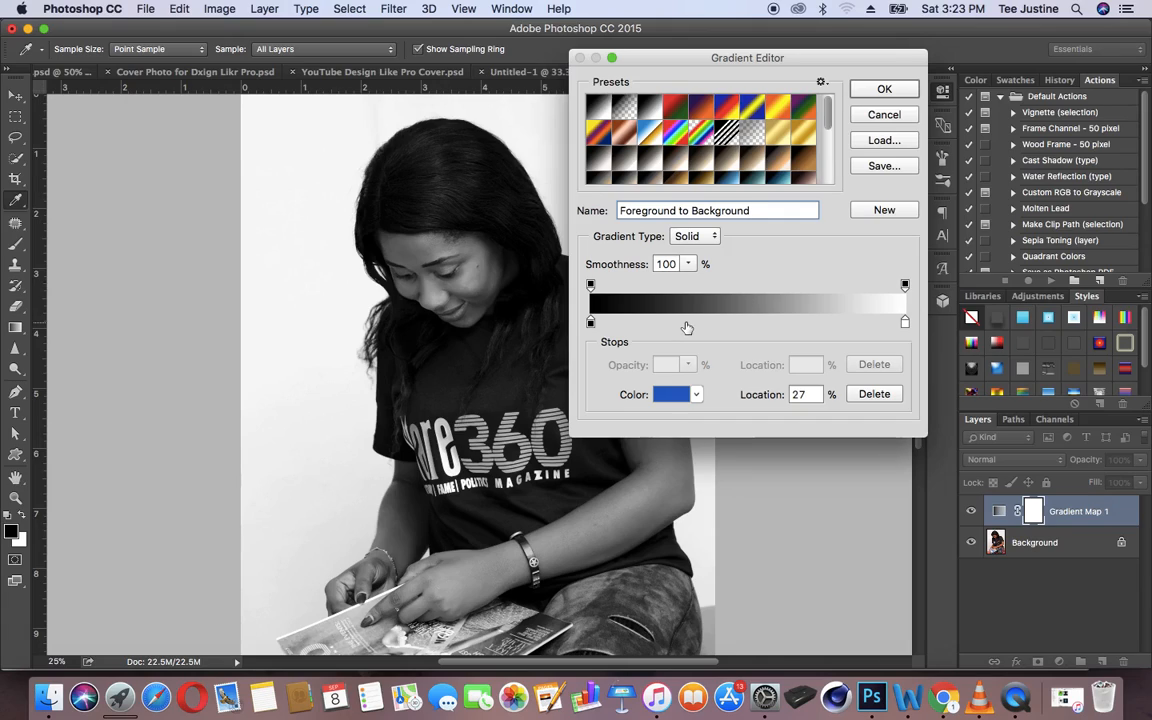
click(741, 324)
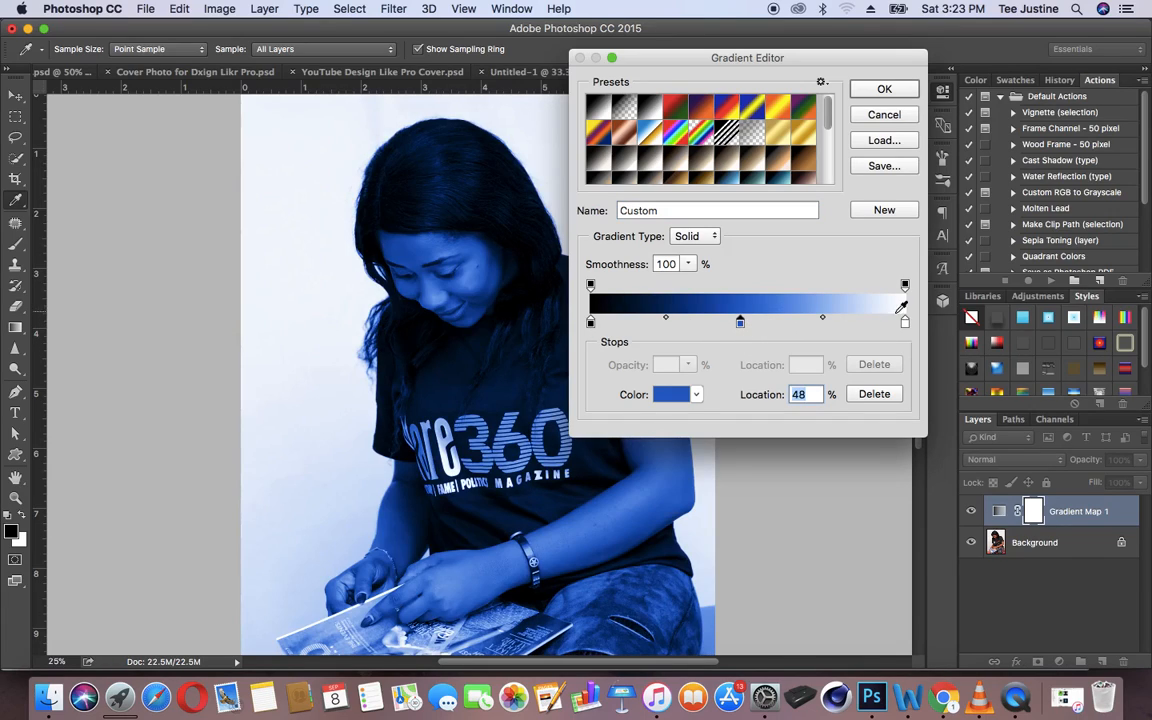
Try dark blue, olive and pale yellow on the gradient's 0% color stop, and set it to near-black 050500.
double_click(590, 322)
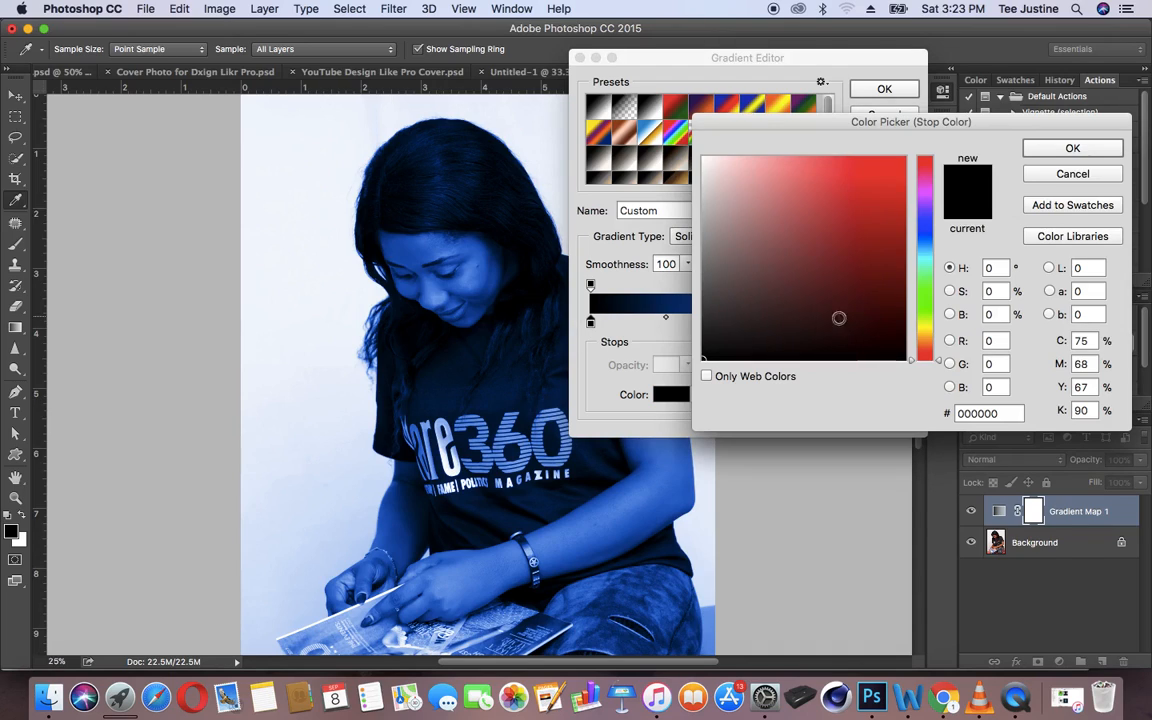
click(926, 229)
click(841, 292)
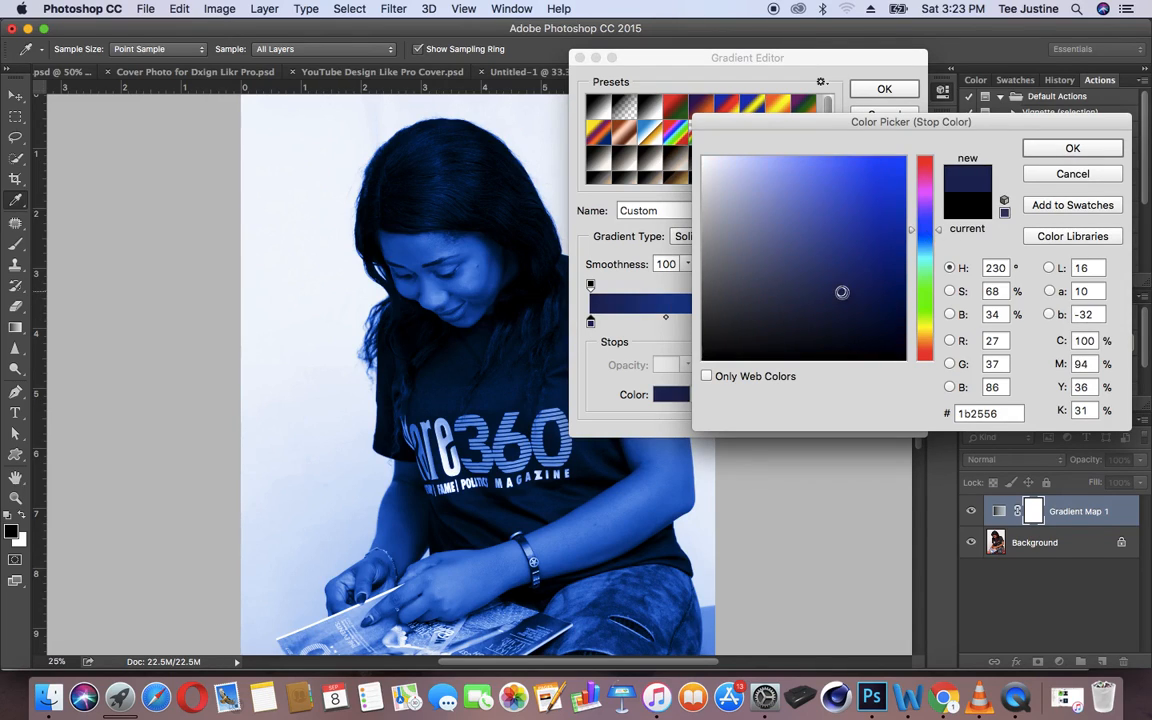
click(926, 328)
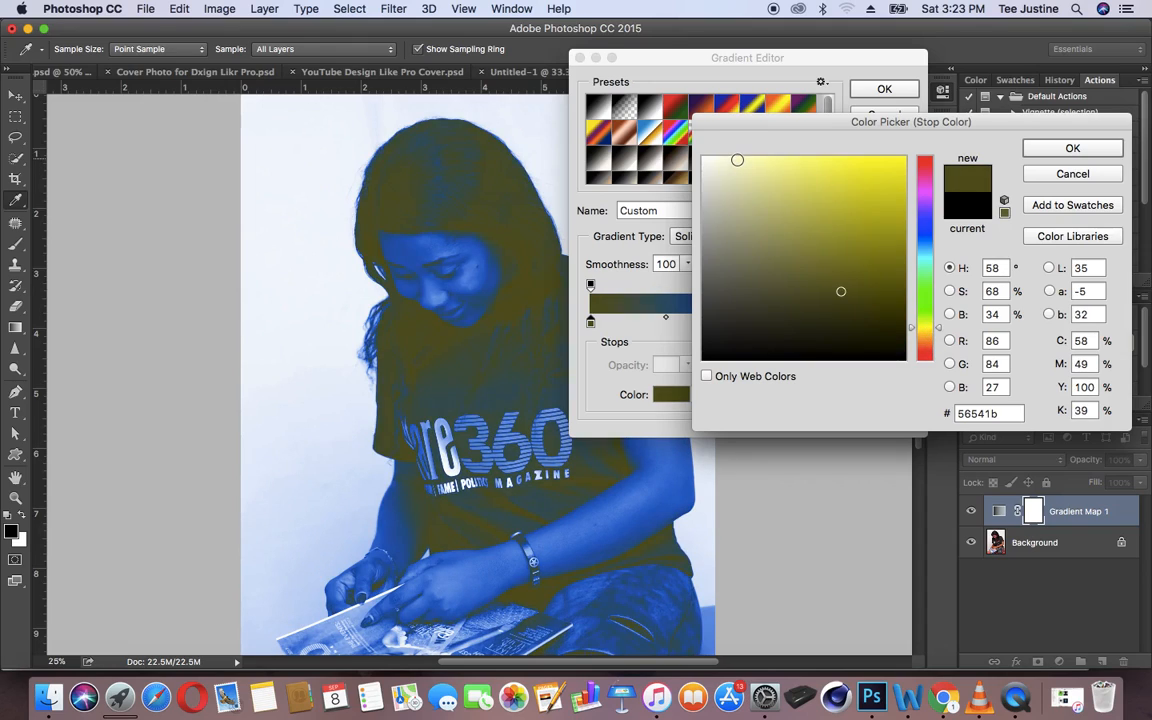
click(736, 159)
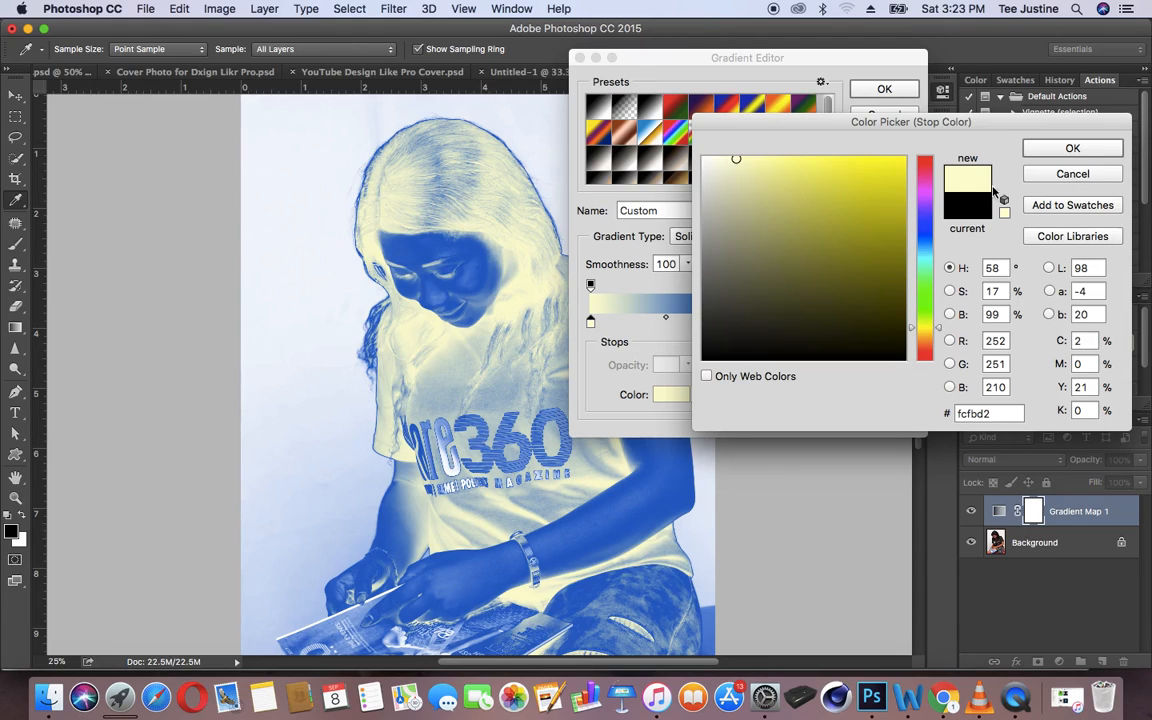
click(900, 356)
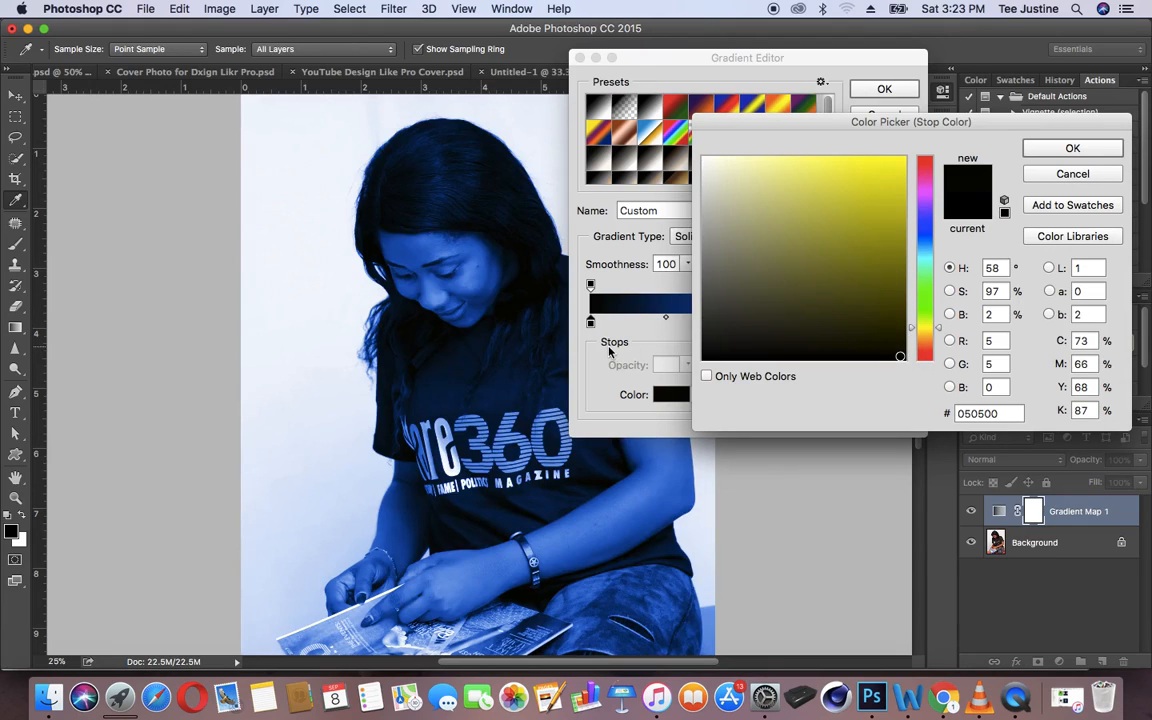
click(1069, 148)
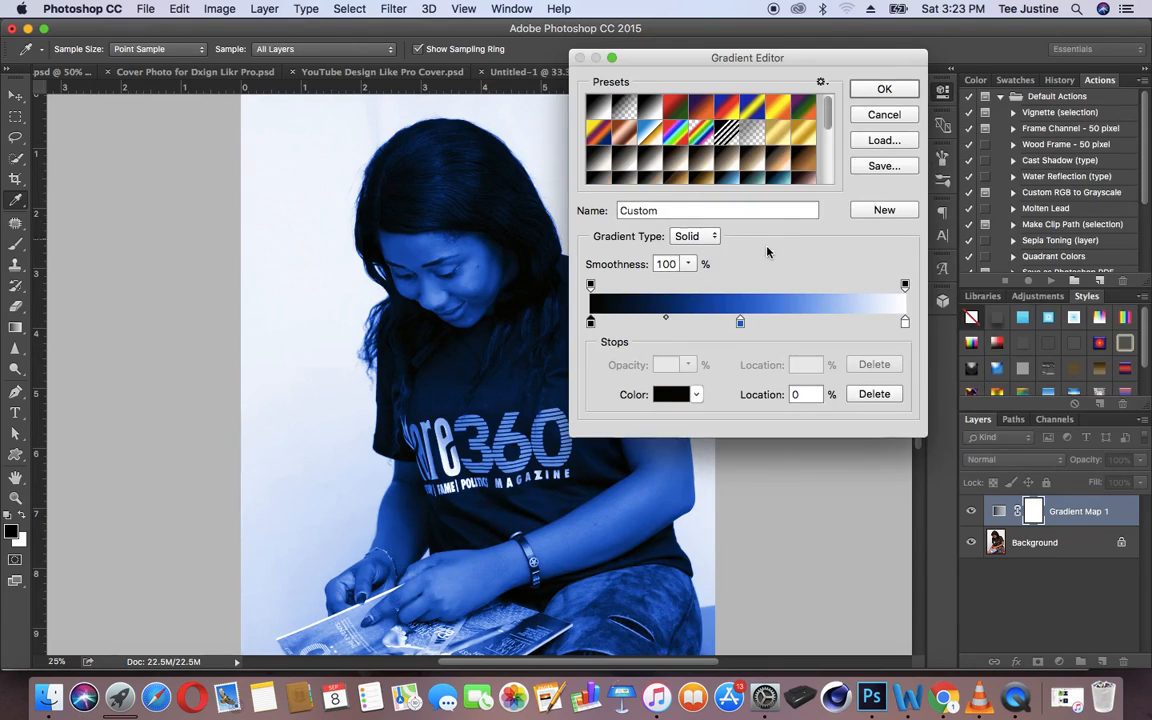
Try several orange shades on the 48% color stop and set it to light orange fcaf84.
double_click(740, 322)
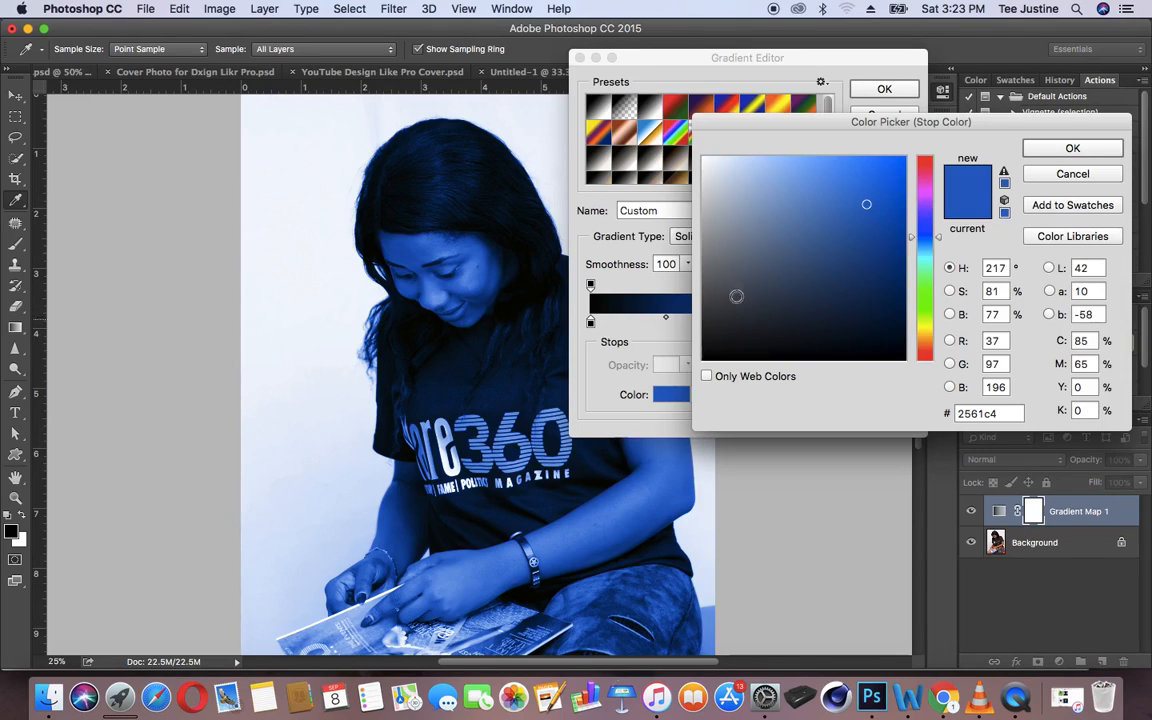
click(927, 347)
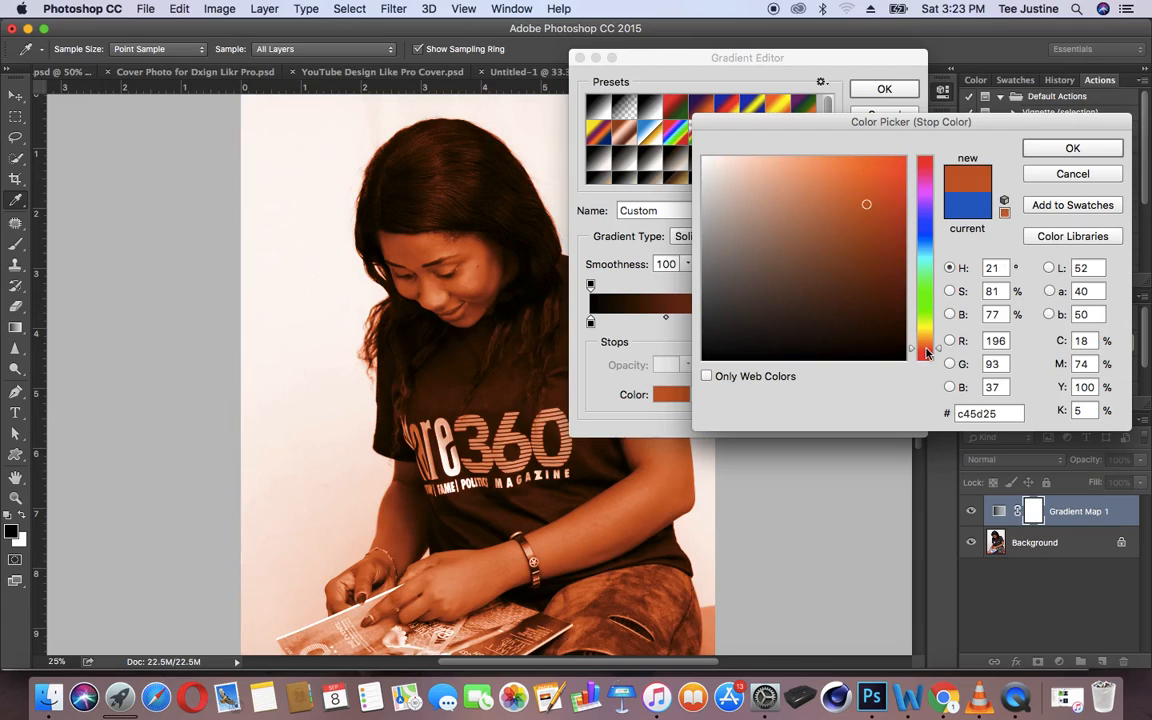
click(891, 176)
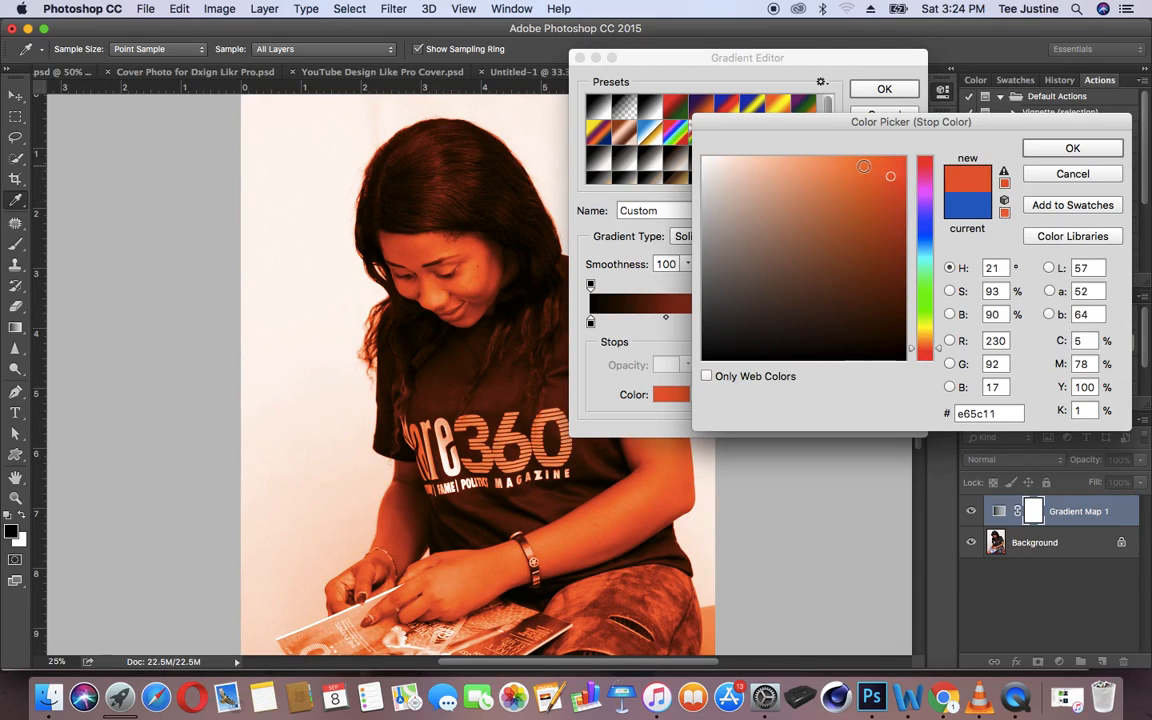
click(857, 165)
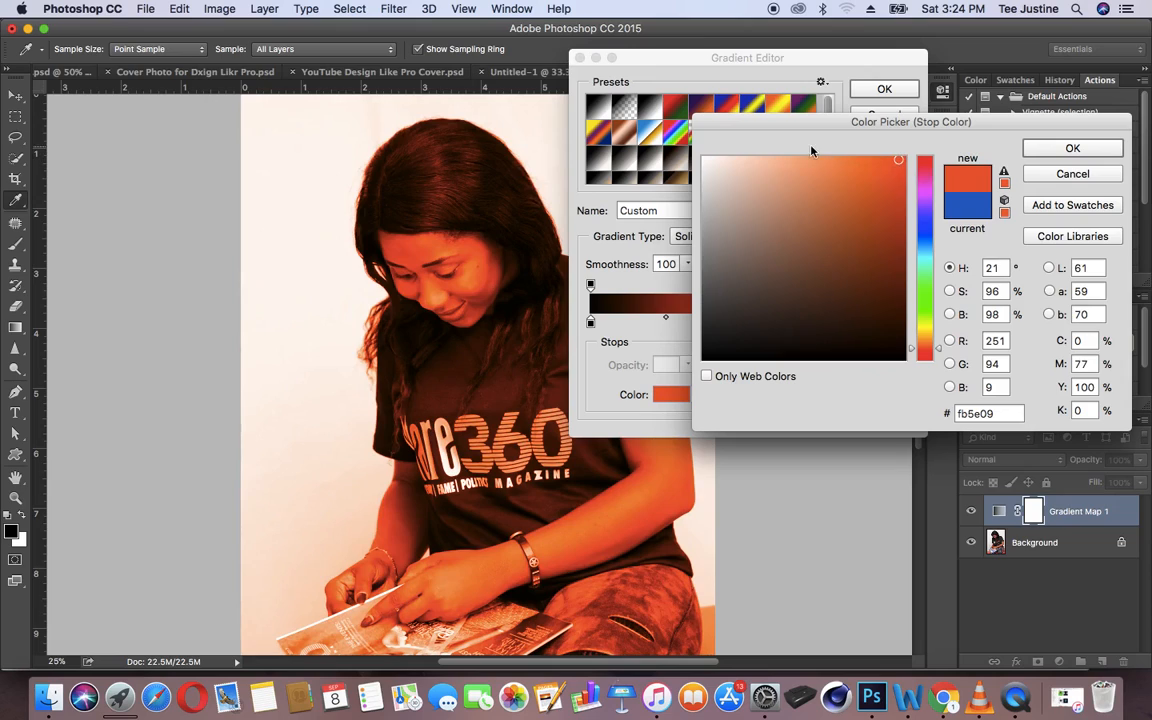
click(799, 160)
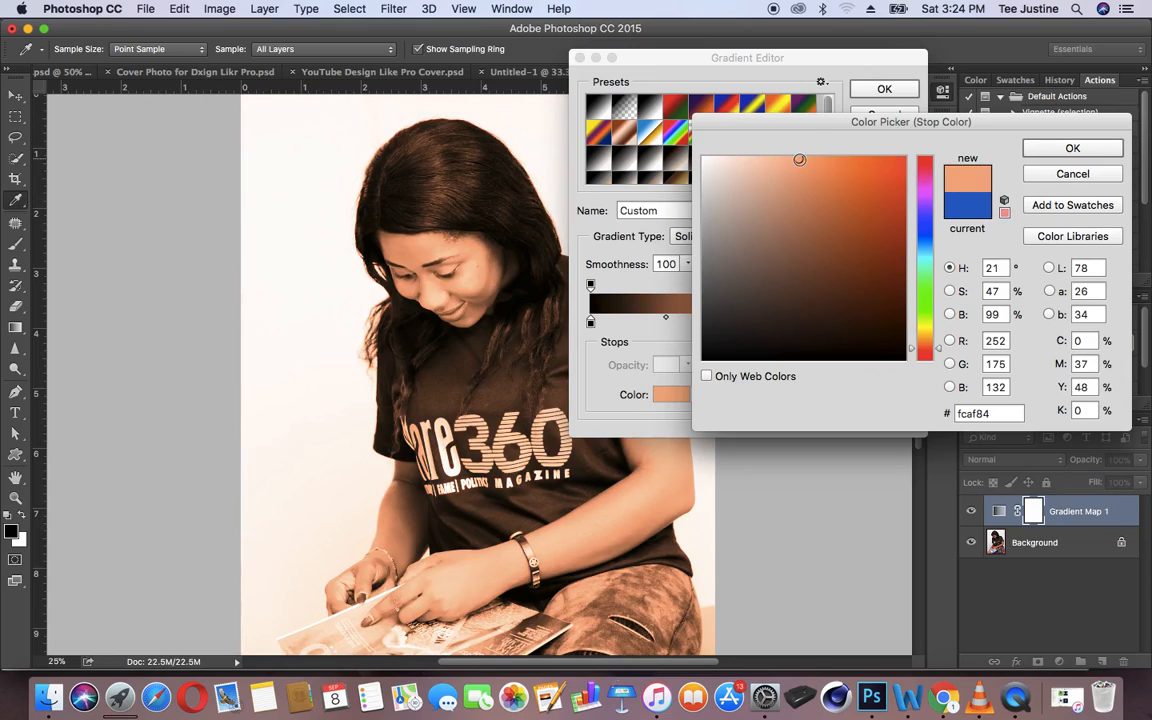
click(1040, 146)
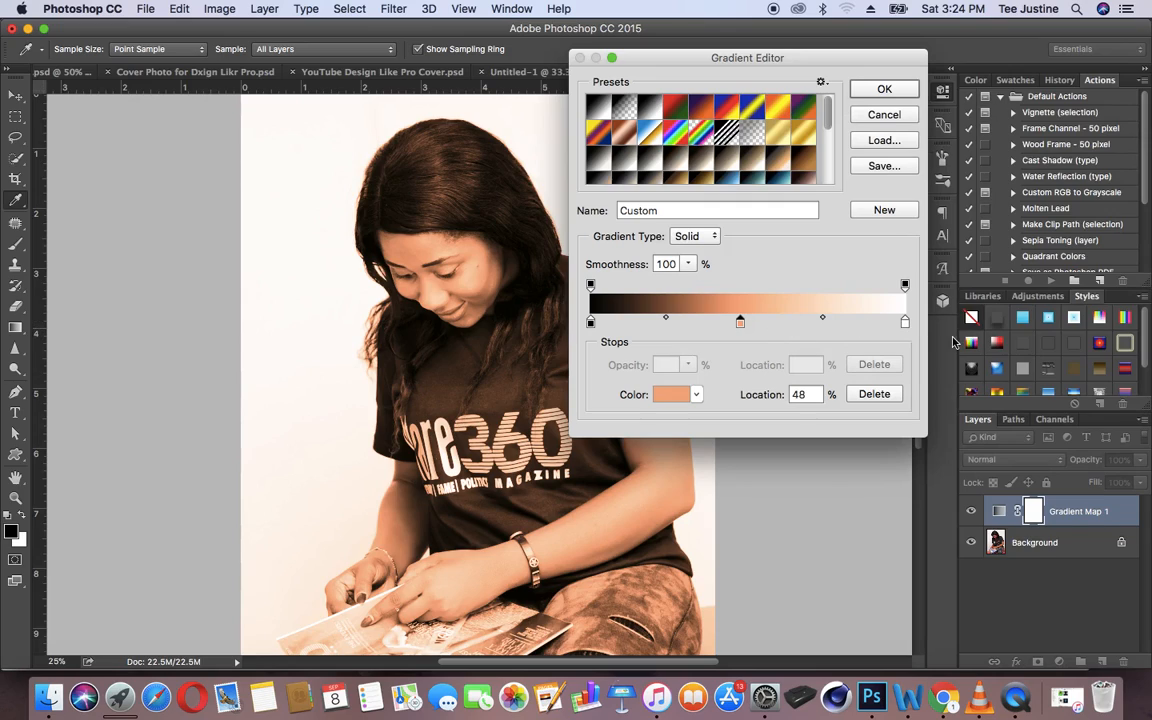
Set the gradient's white end stop at 100% to orange ffb311.
double_click(904, 323)
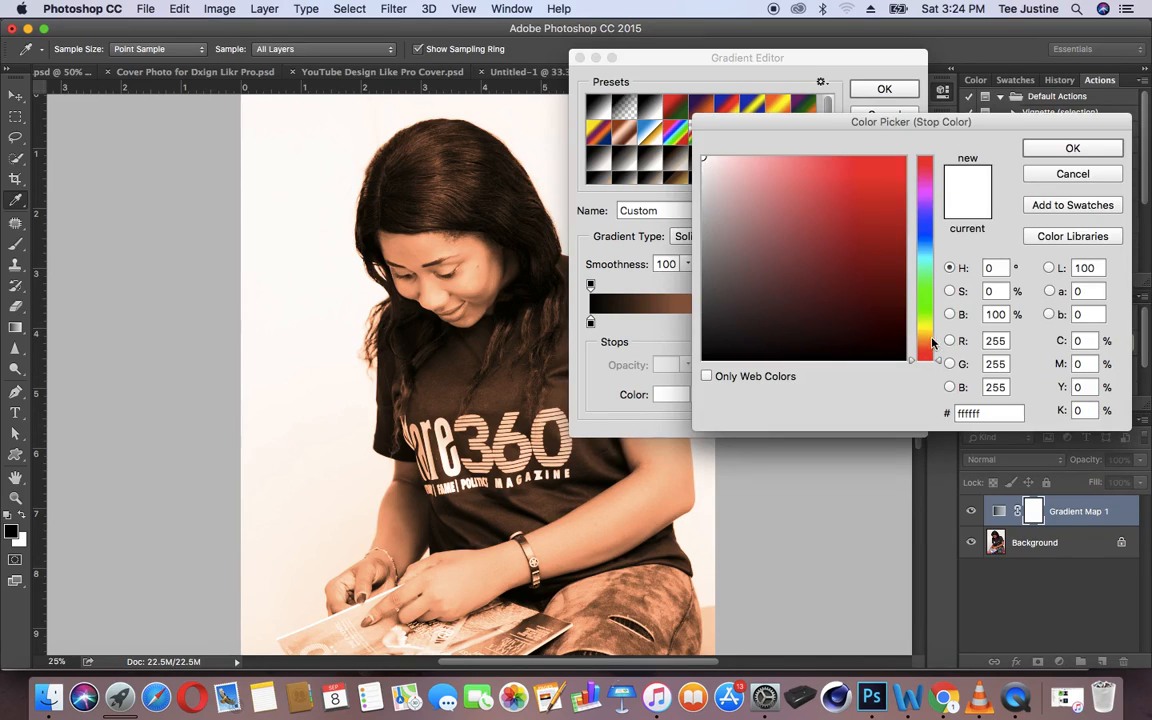
click(926, 337)
click(823, 157)
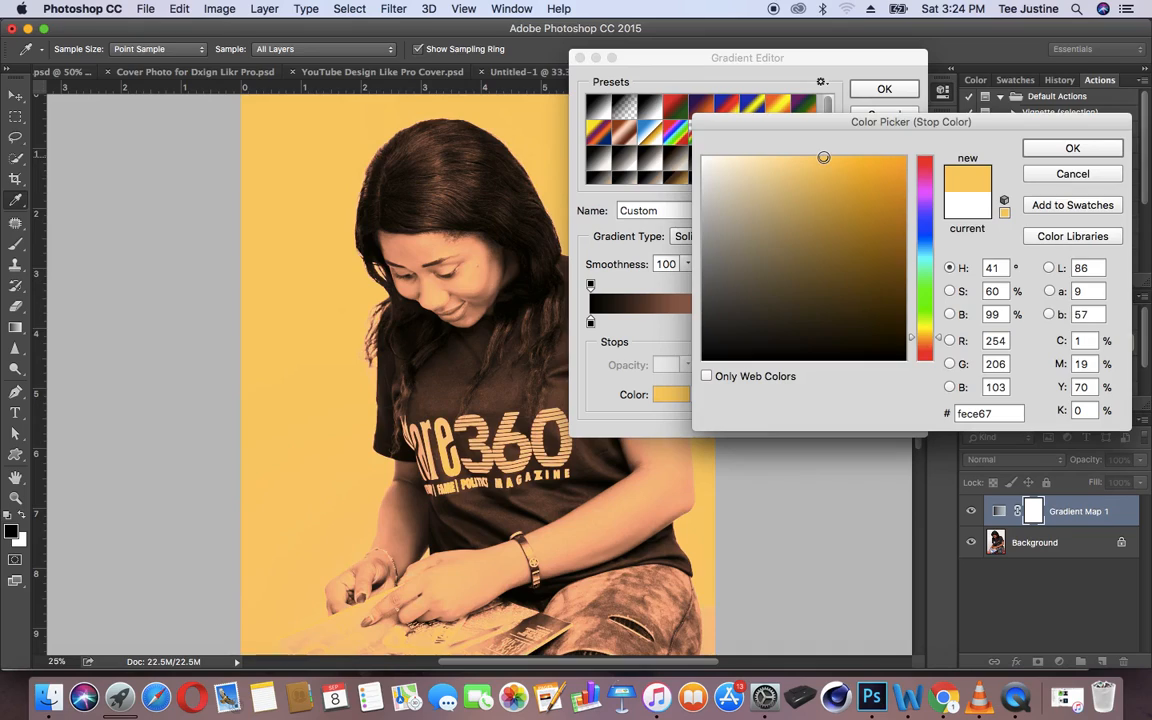
click(893, 157)
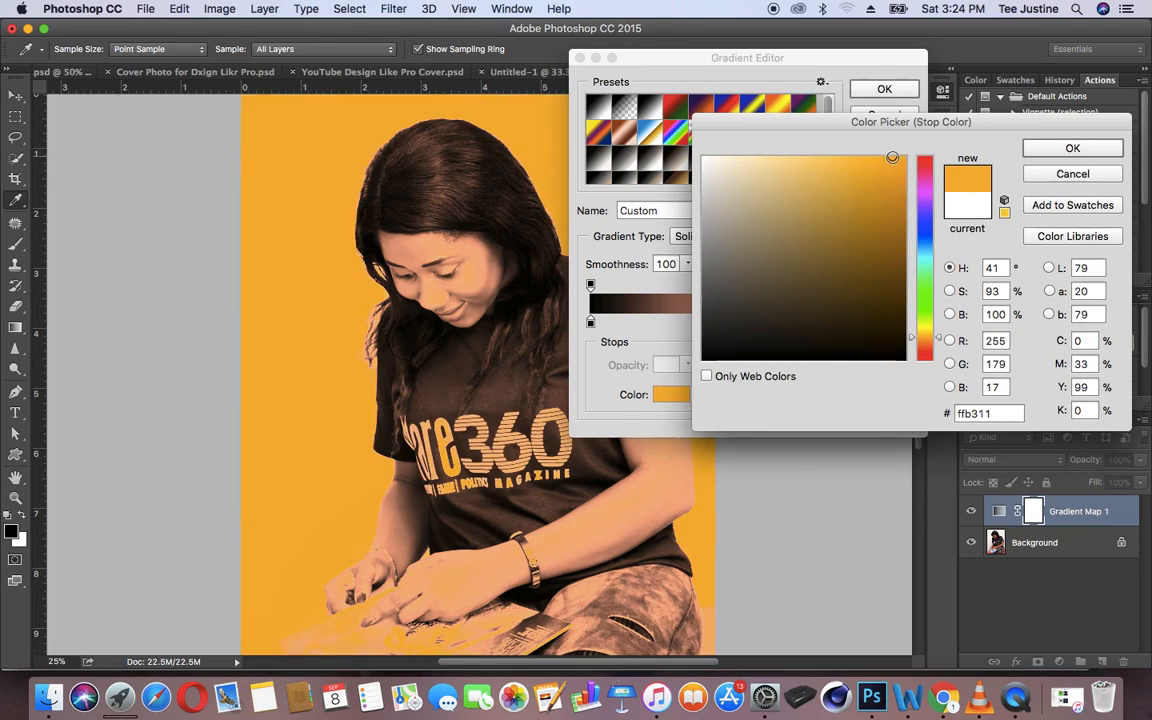
click(1040, 148)
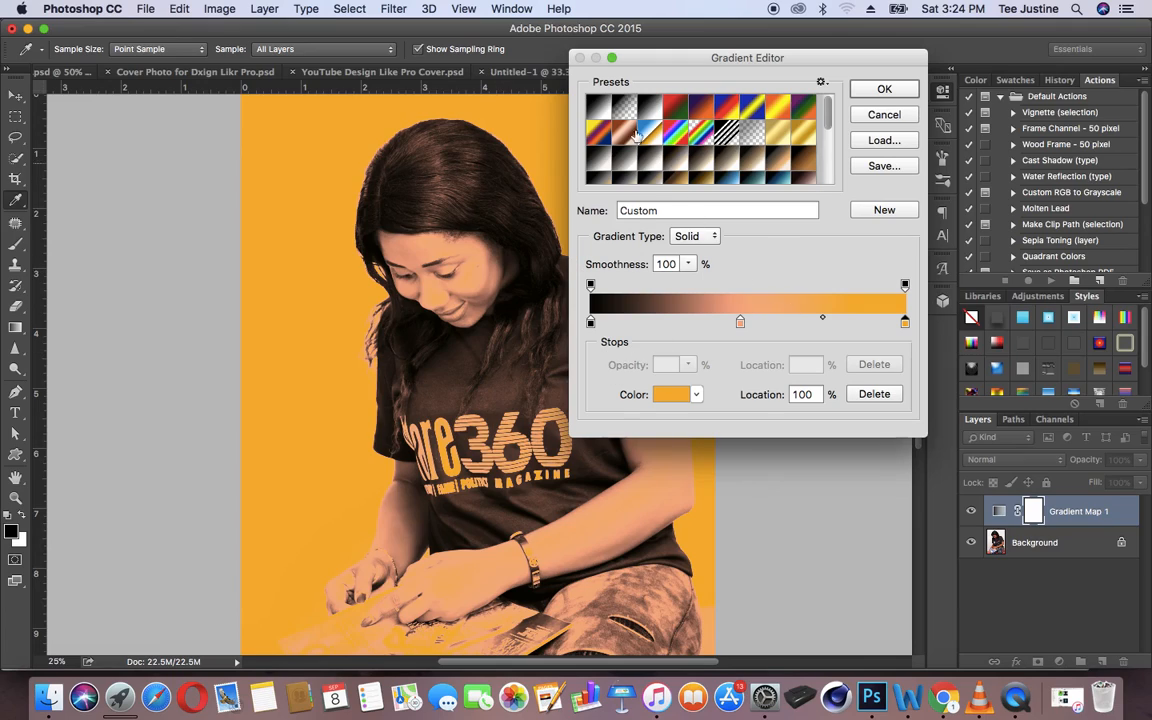
Preview several toning presets, including Sepia 5, Sepia 2 and Selenium 2, and return the gradient to Foreground to Background.
click(598, 105)
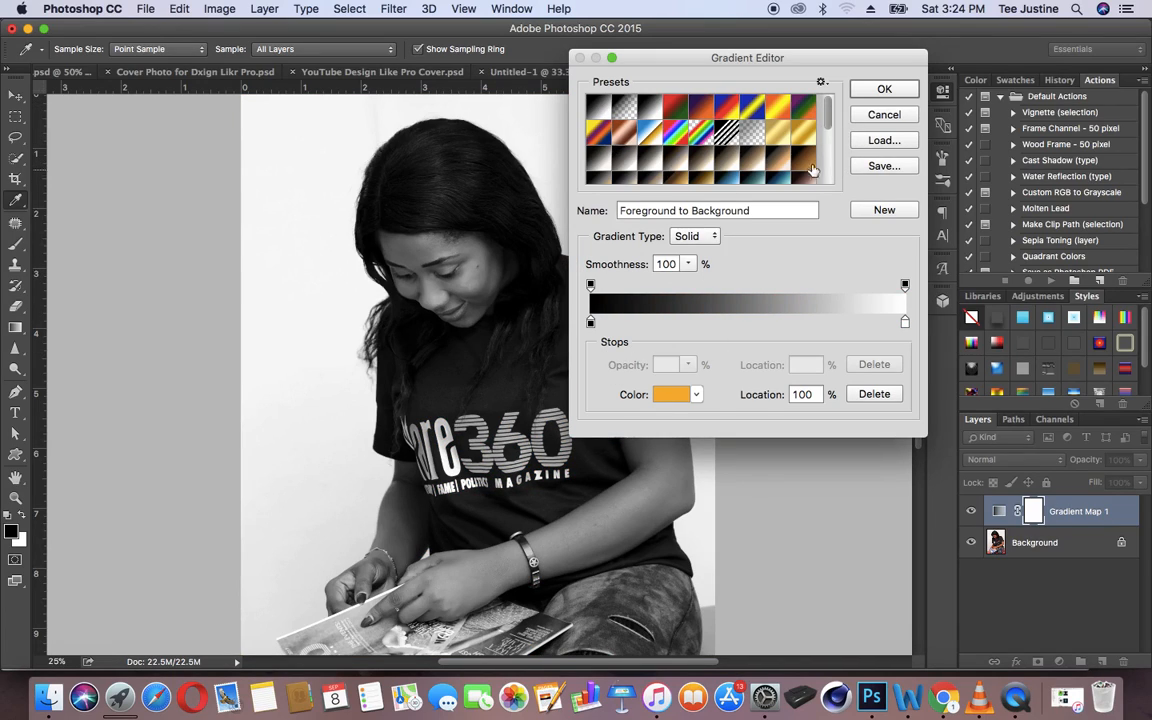
click(719, 143)
click(692, 143)
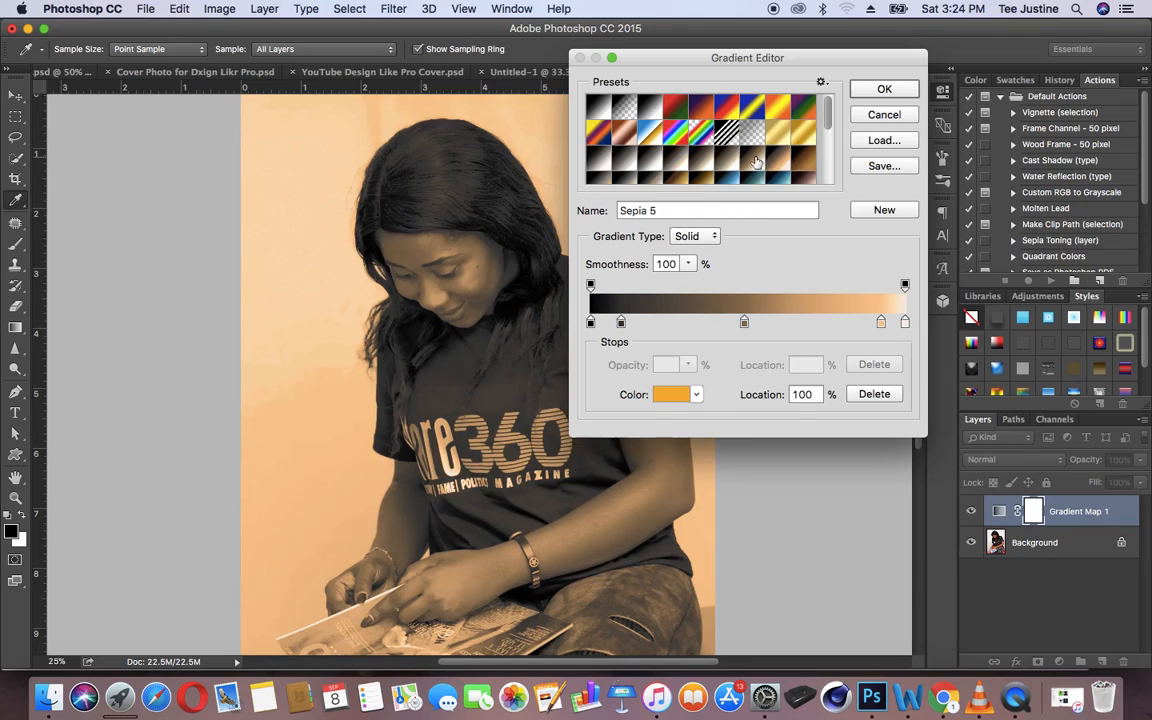
click(726, 158)
click(698, 163)
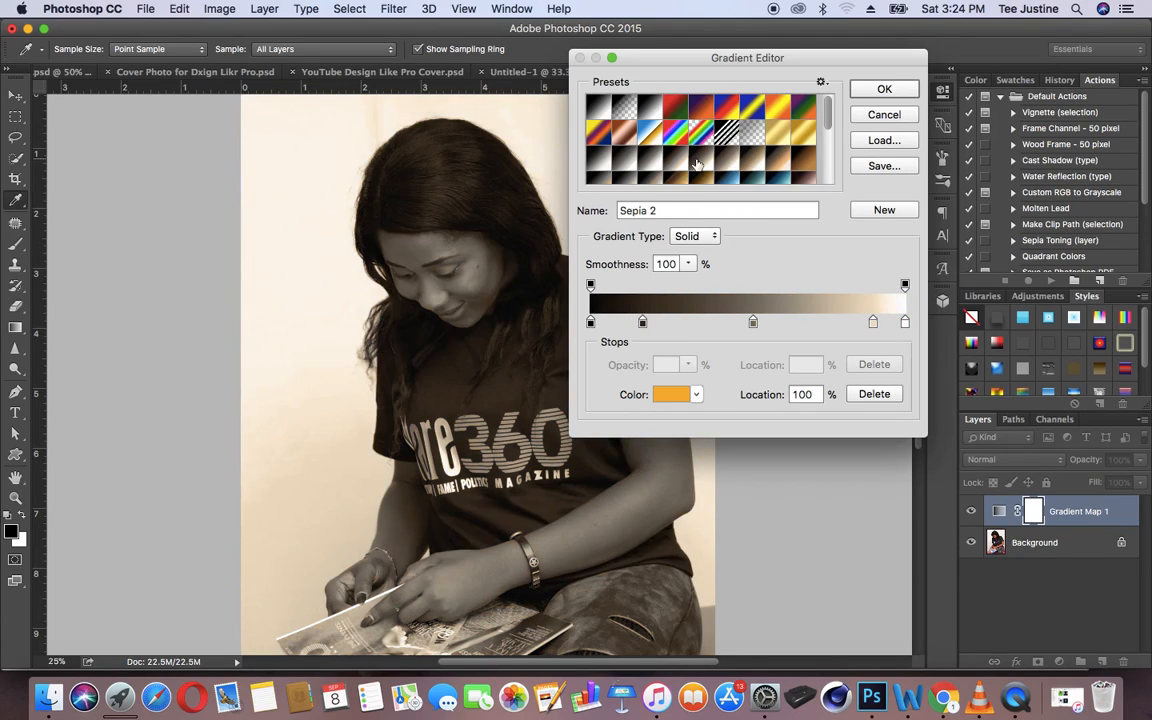
click(674, 160)
click(648, 165)
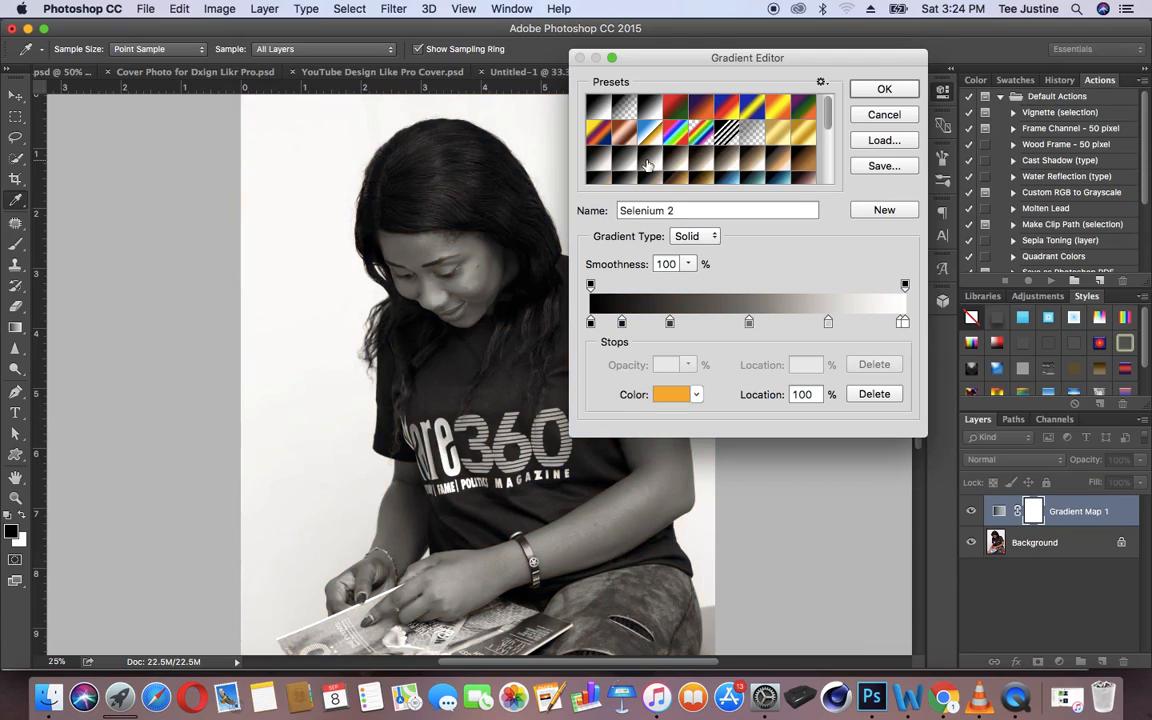
click(600, 160)
click(600, 112)
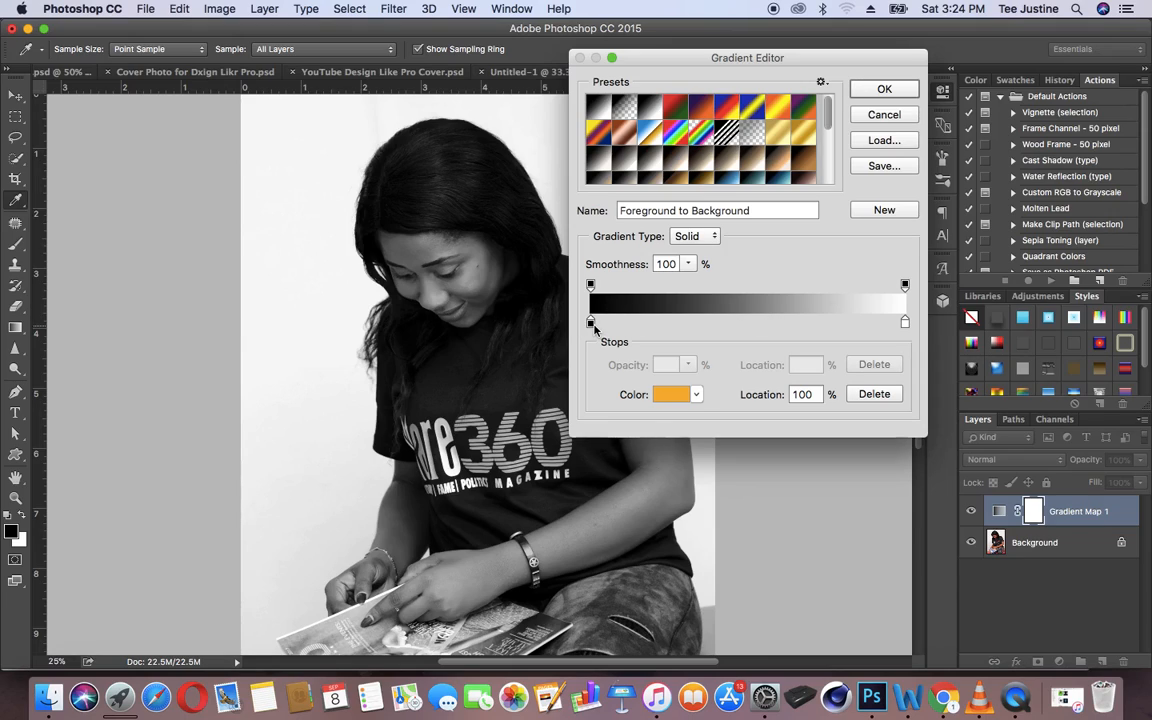
Add a color stop at 41% of the gradient, try tan and olive-brown shades, and give it a muted brown with hue 27°.
click(719, 322)
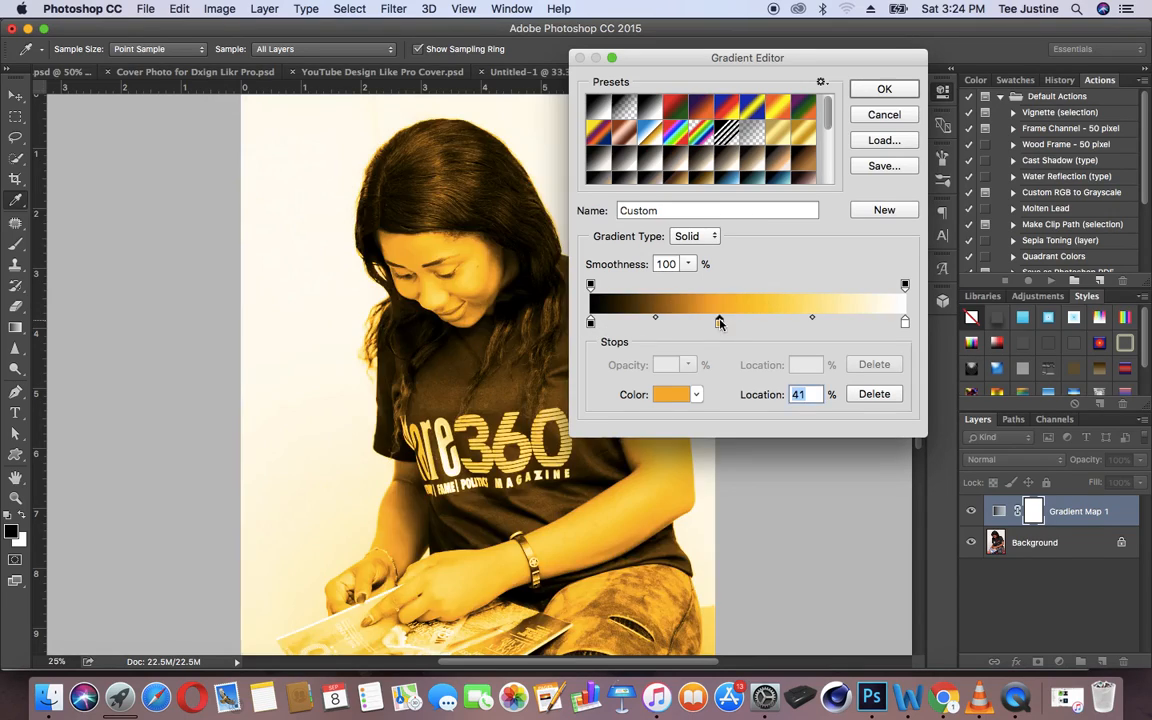
double_click(719, 322)
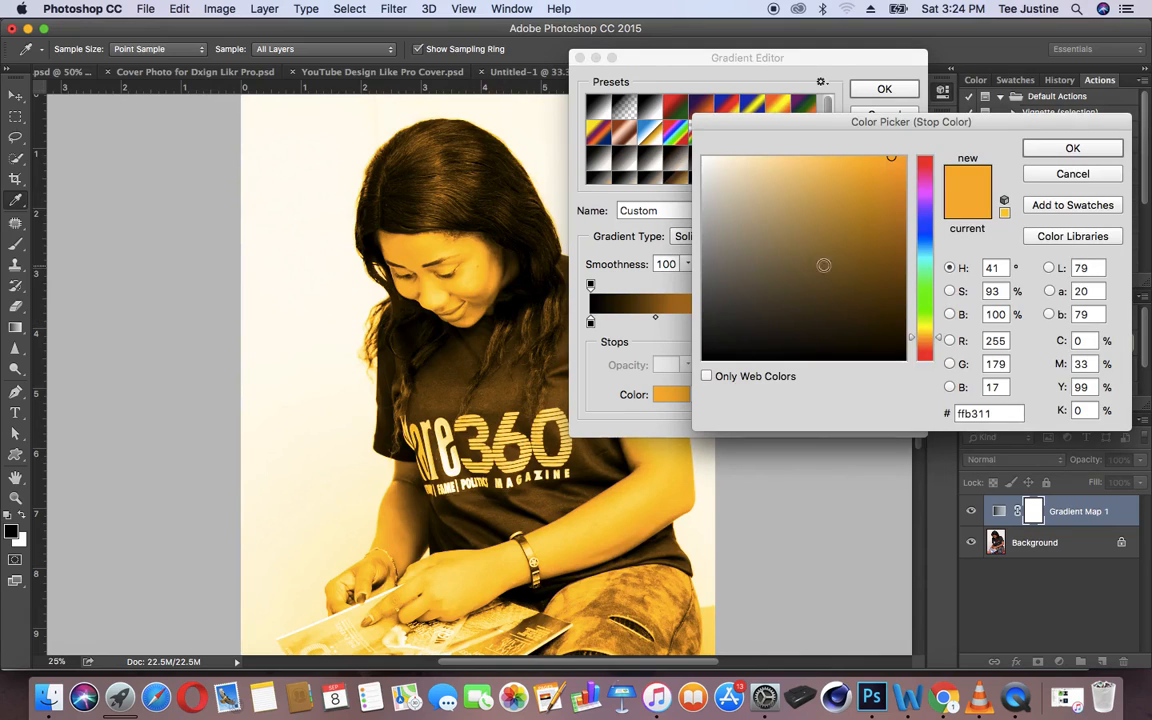
click(794, 207)
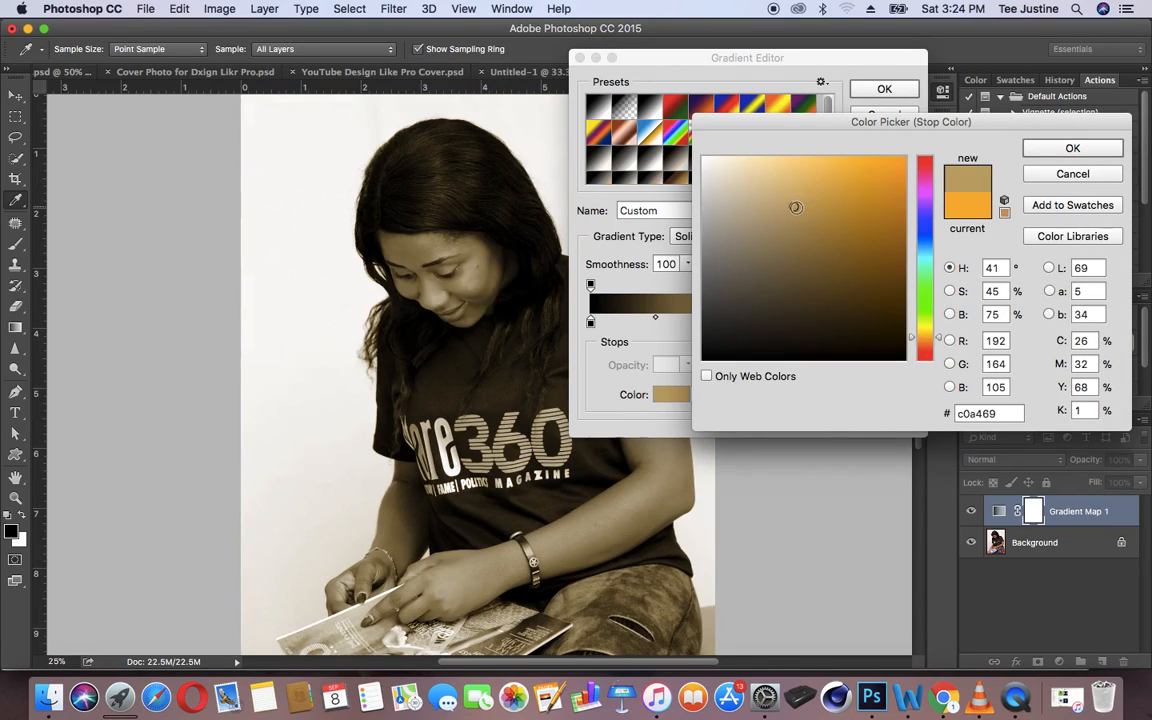
drag(794, 207, 825, 257)
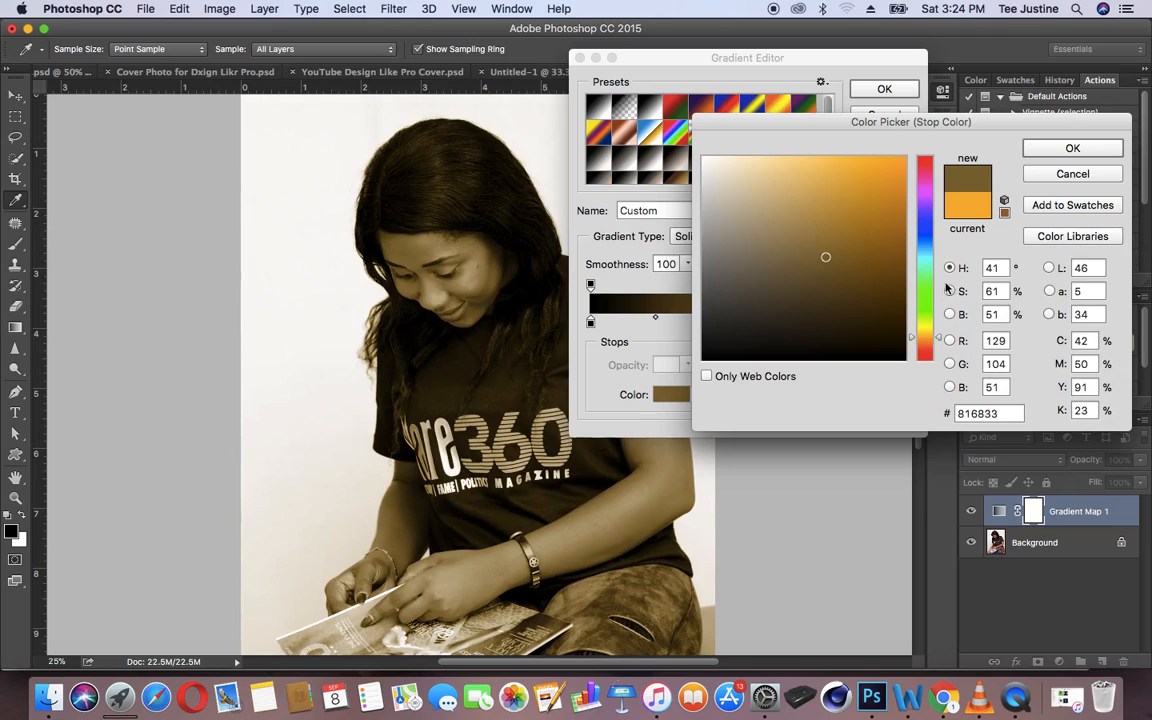
click(925, 345)
click(777, 221)
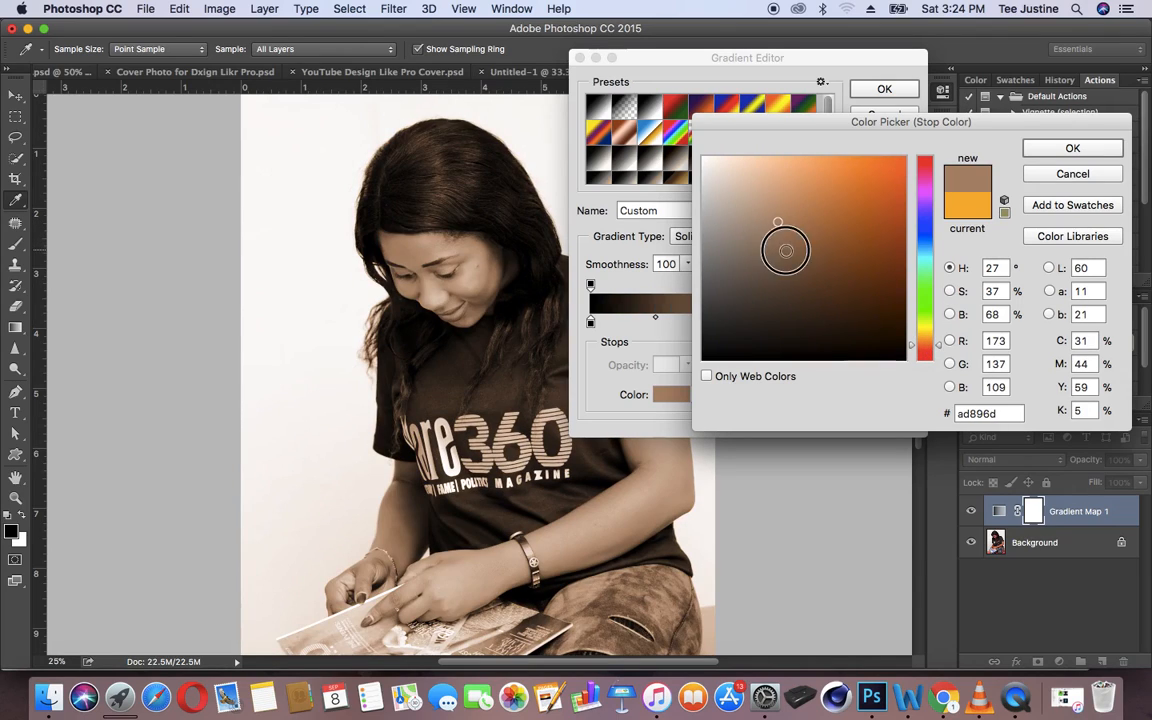
Try several darker brown shades on the 41% color stop and set it to a richer dark brown.
click(786, 251)
click(786, 269)
click(793, 280)
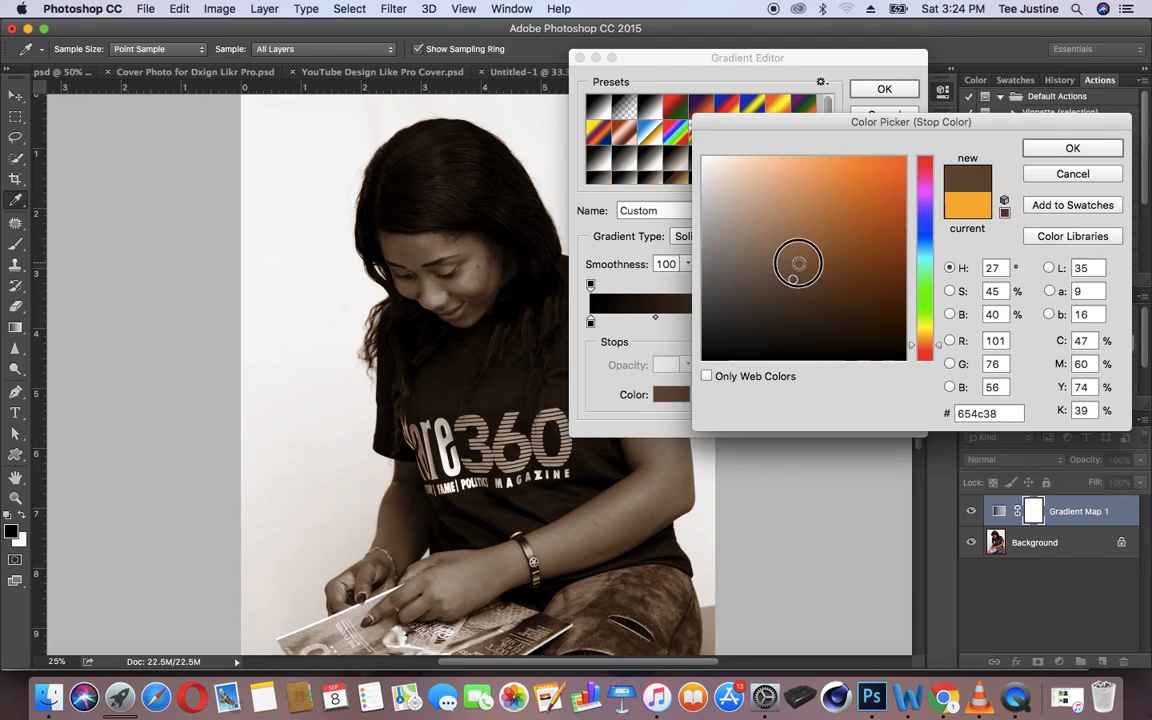
click(798, 263)
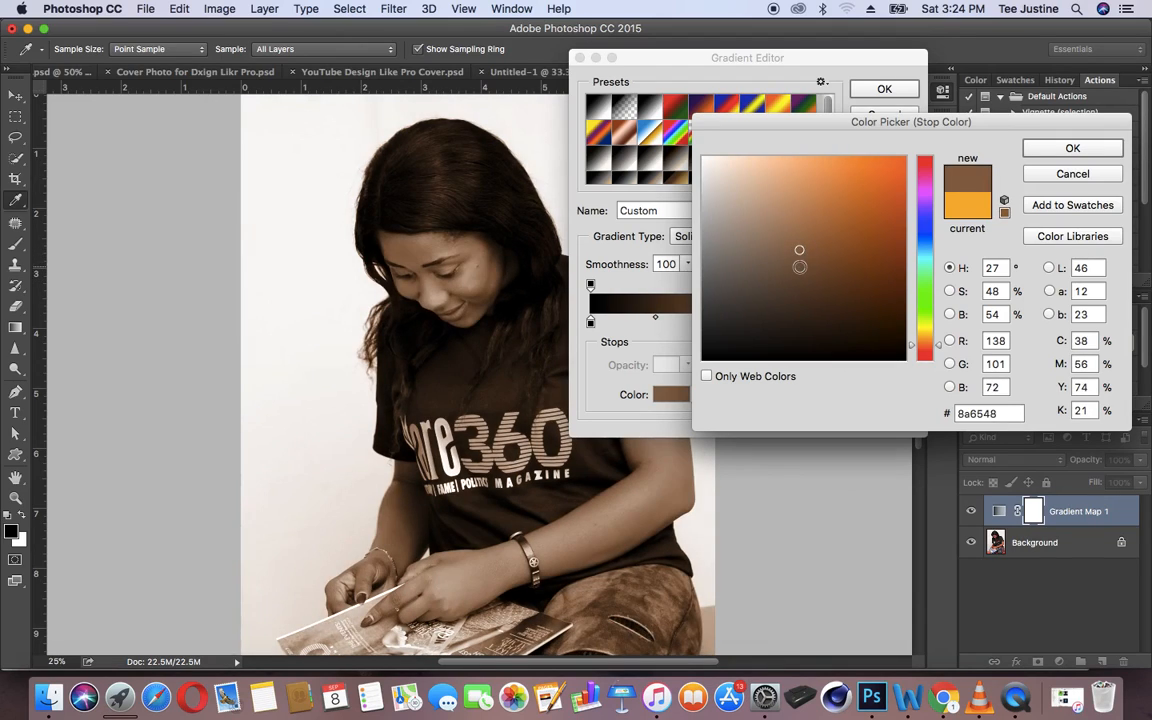
click(799, 266)
click(809, 274)
click(800, 279)
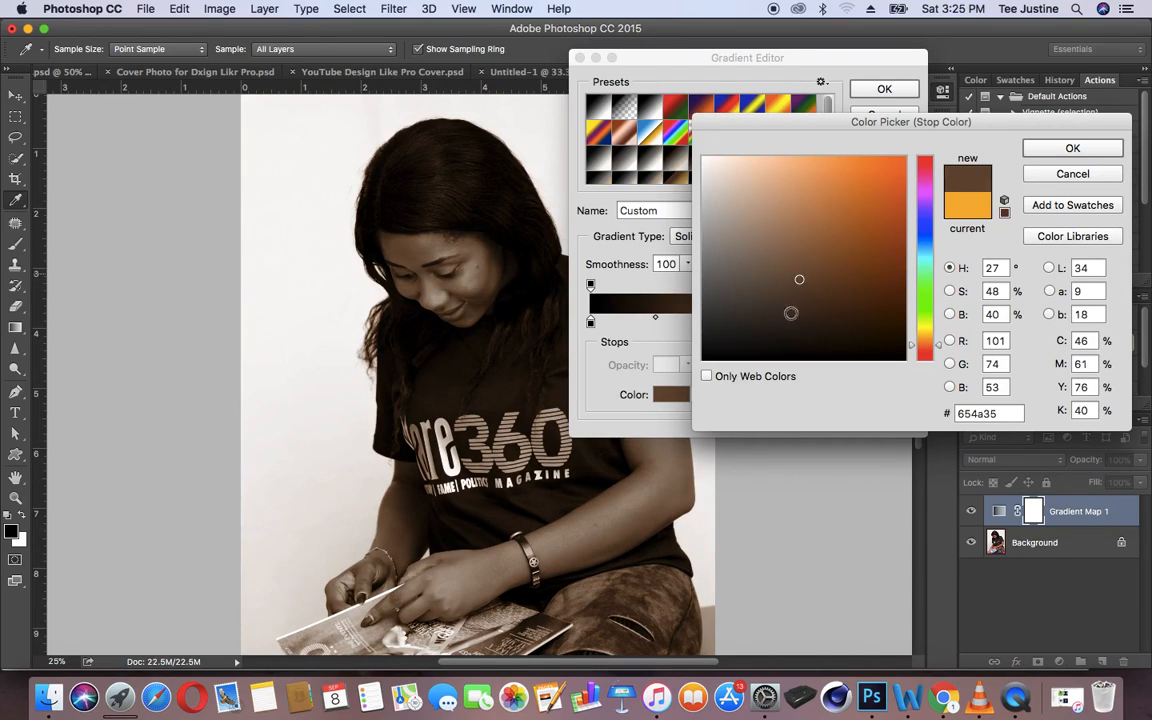
click(801, 286)
click(797, 277)
click(795, 275)
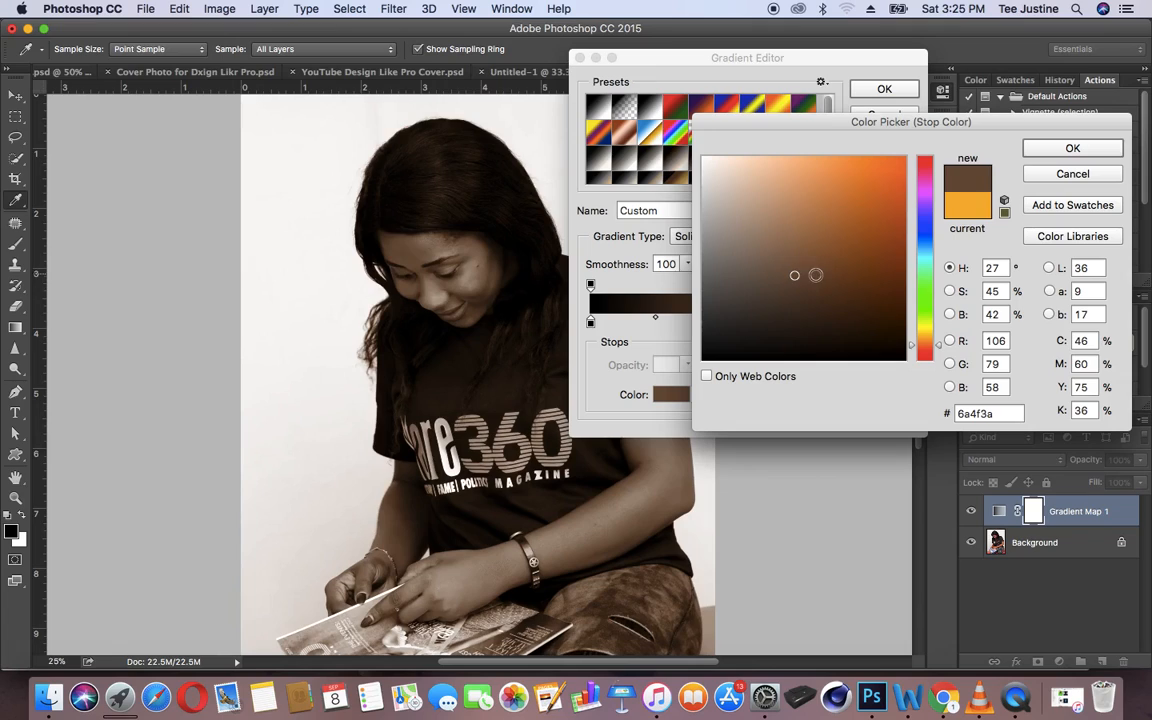
click(804, 267)
click(826, 280)
drag(829, 264, 827, 282)
click(1071, 150)
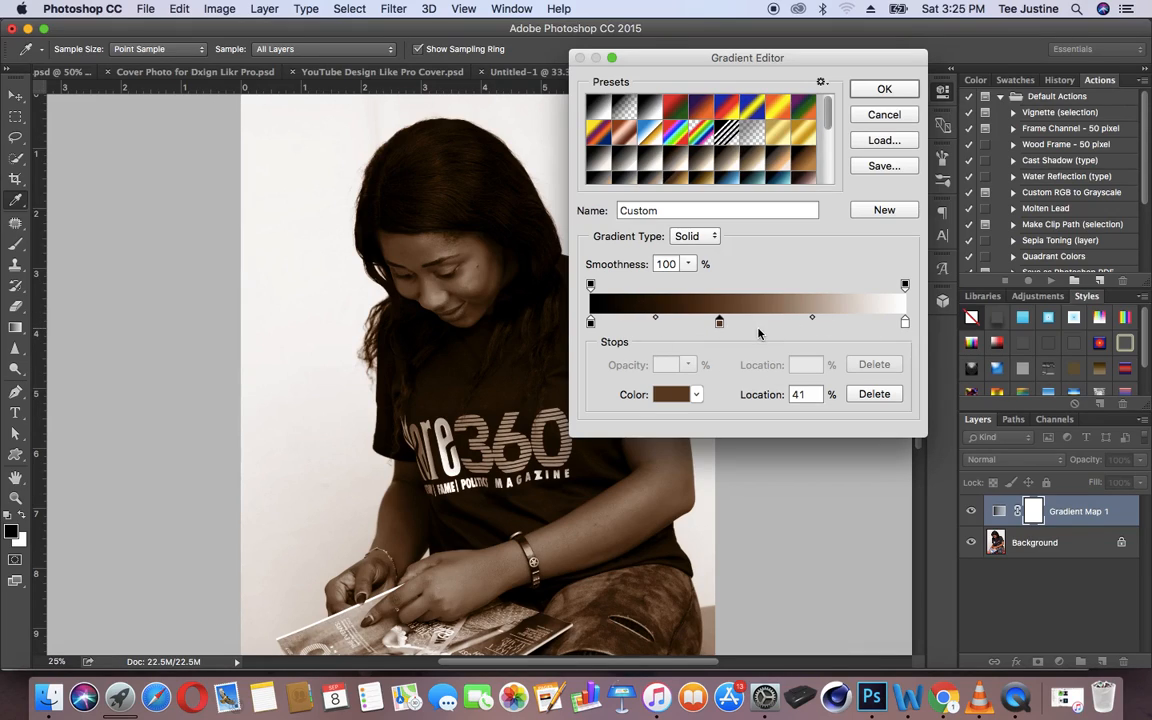
Move the dark brown color stop to 48% and apply the custom gradient to the Gradient Map.
mouse_move(720, 322)
mouse_down()
mouse_move(818, 327)
mouse_move(710, 324)
mouse_move(741, 329)
mouse_up()
click(708, 325)
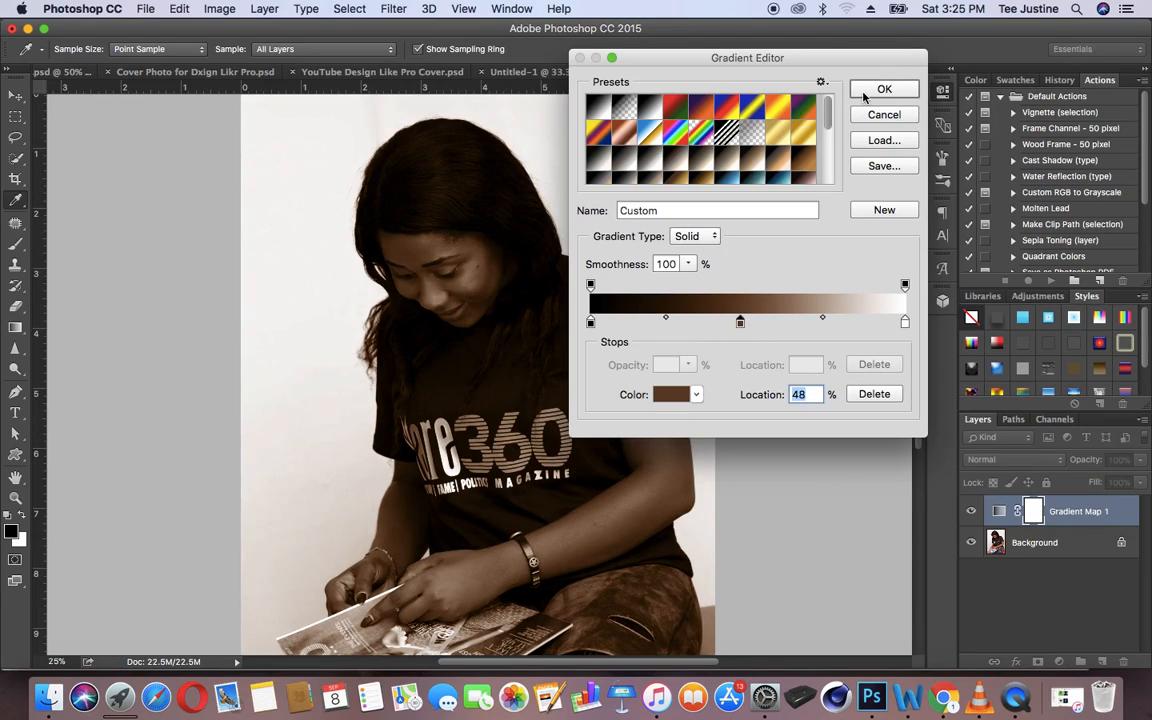
click(864, 92)
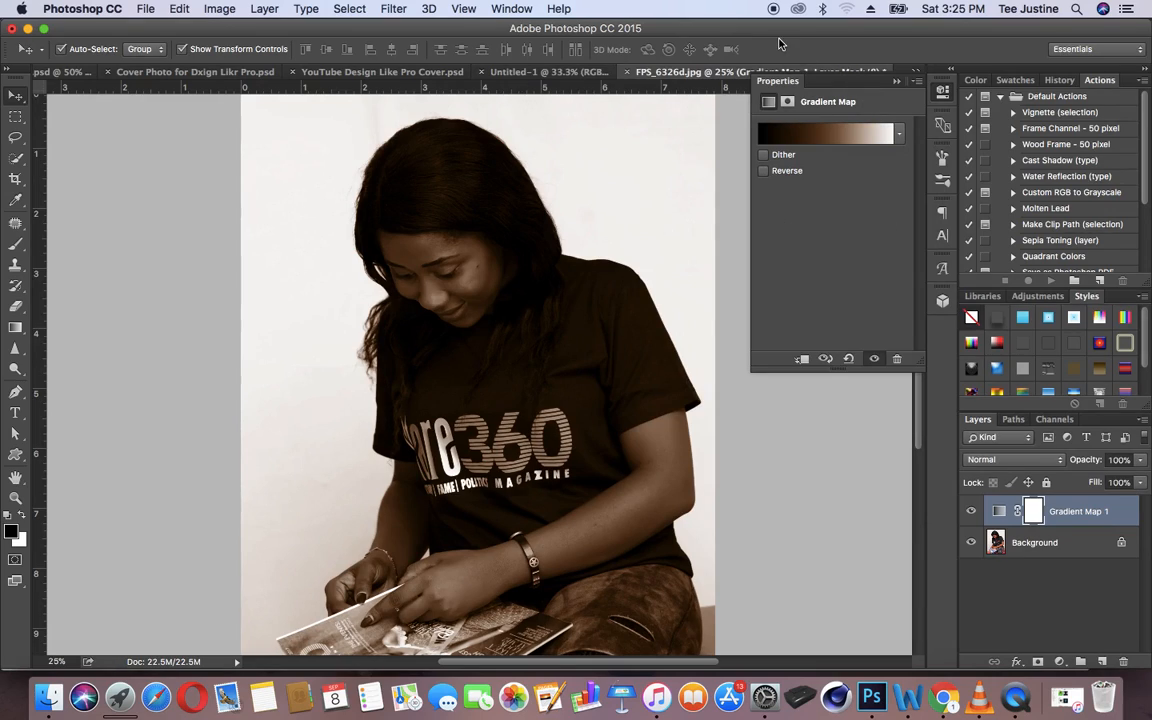
Collapse the Gradient Map properties, and hide and reshow the Gradient Map 1 layer to compare the toned photo with the original.
click(897, 83)
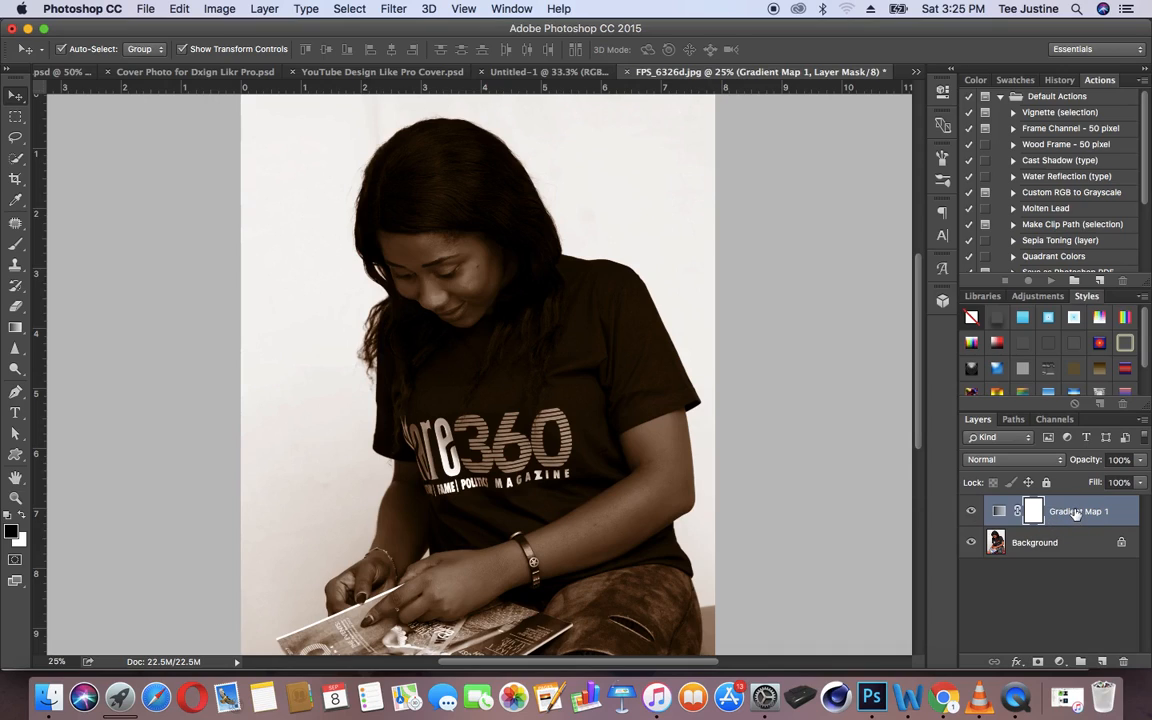
click(970, 513)
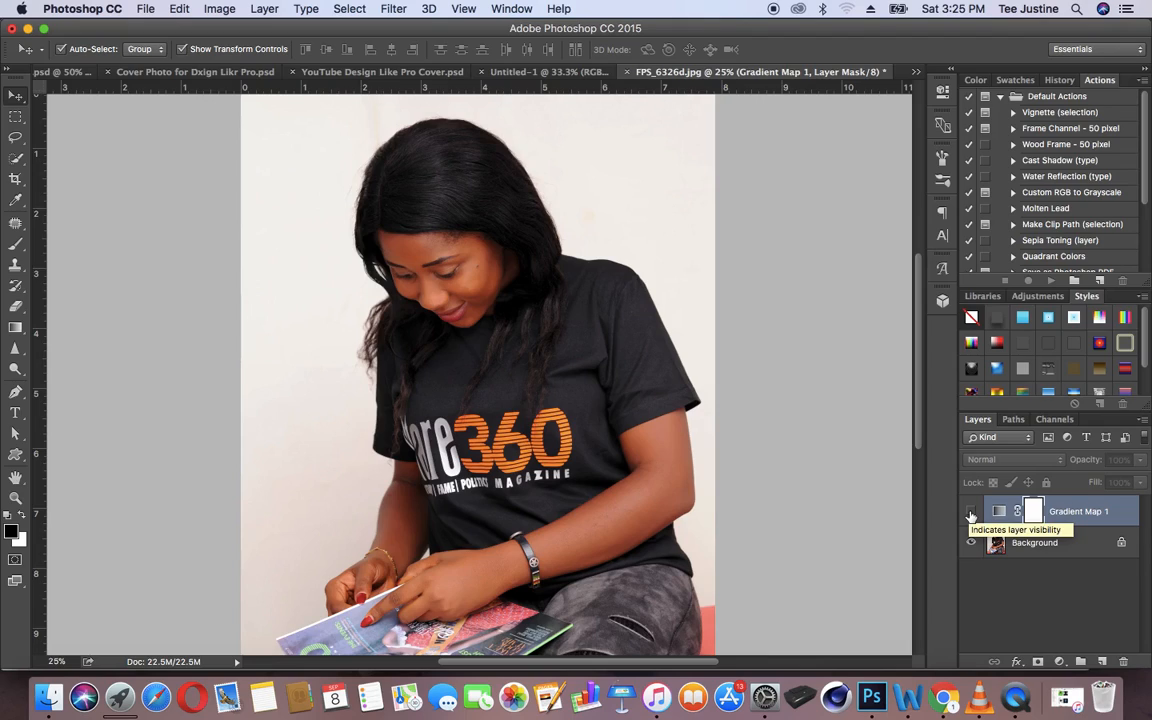
click(970, 513)
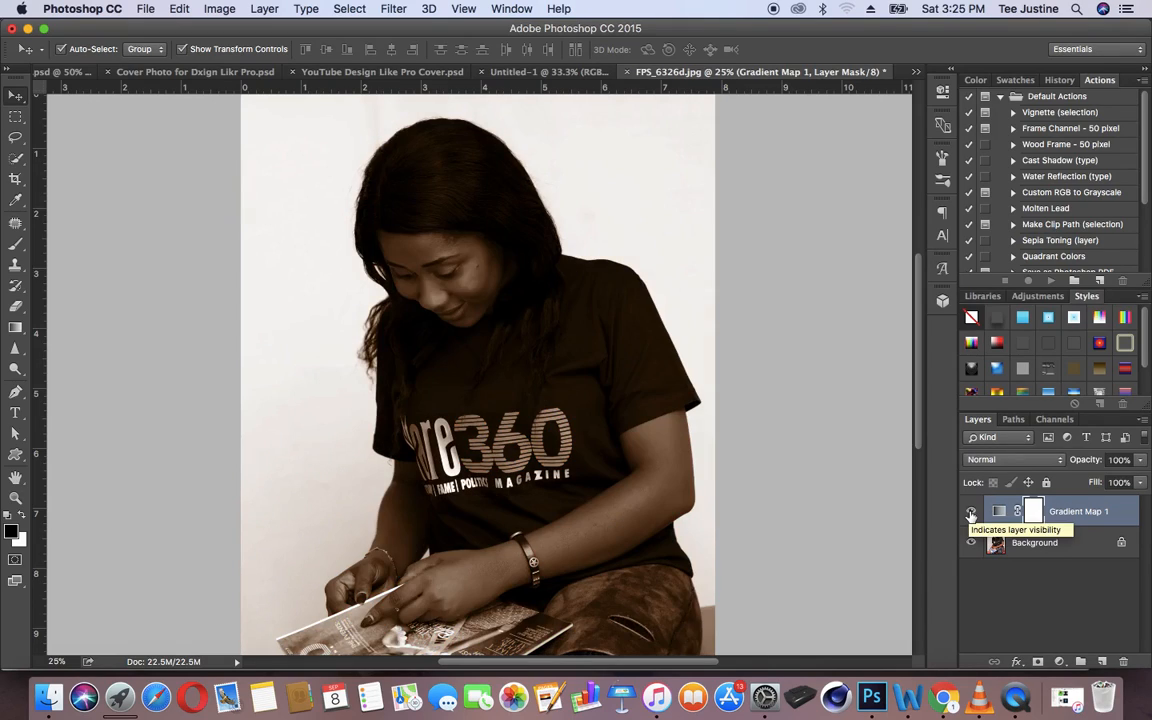